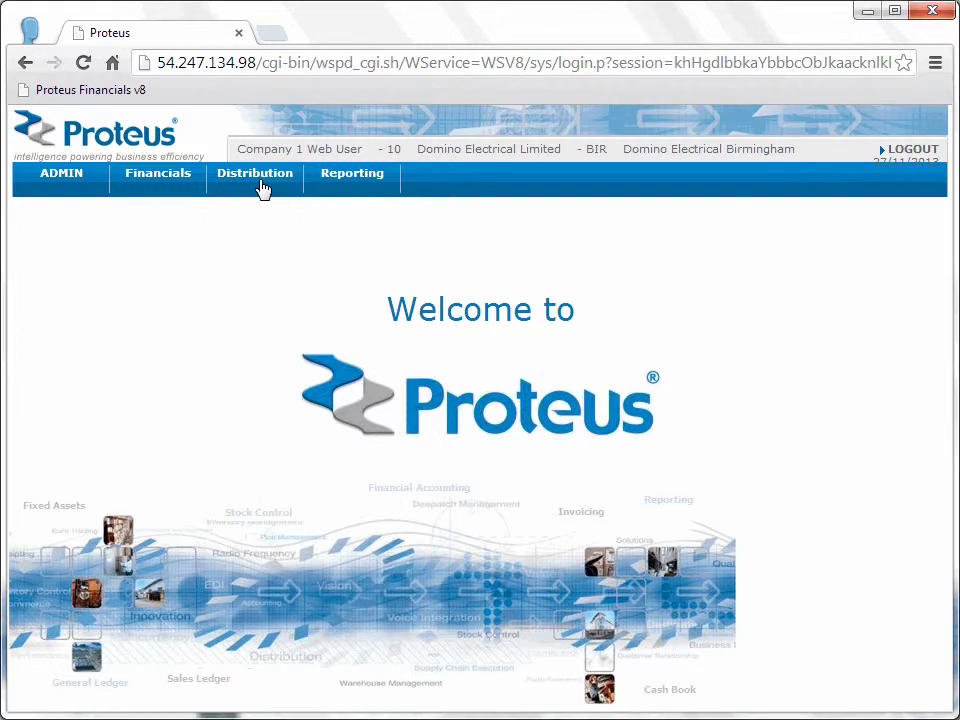
Step: Open Invoice Entry from the maintenance functions of Sales Order Processing
left_click(262, 188)
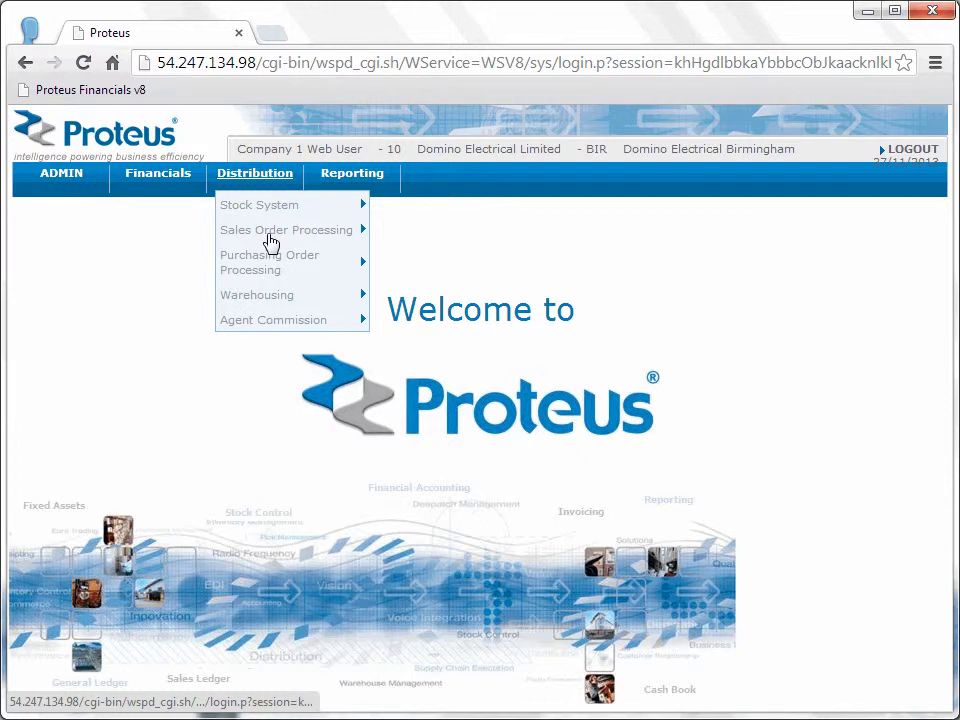
mouse_move(268, 230)
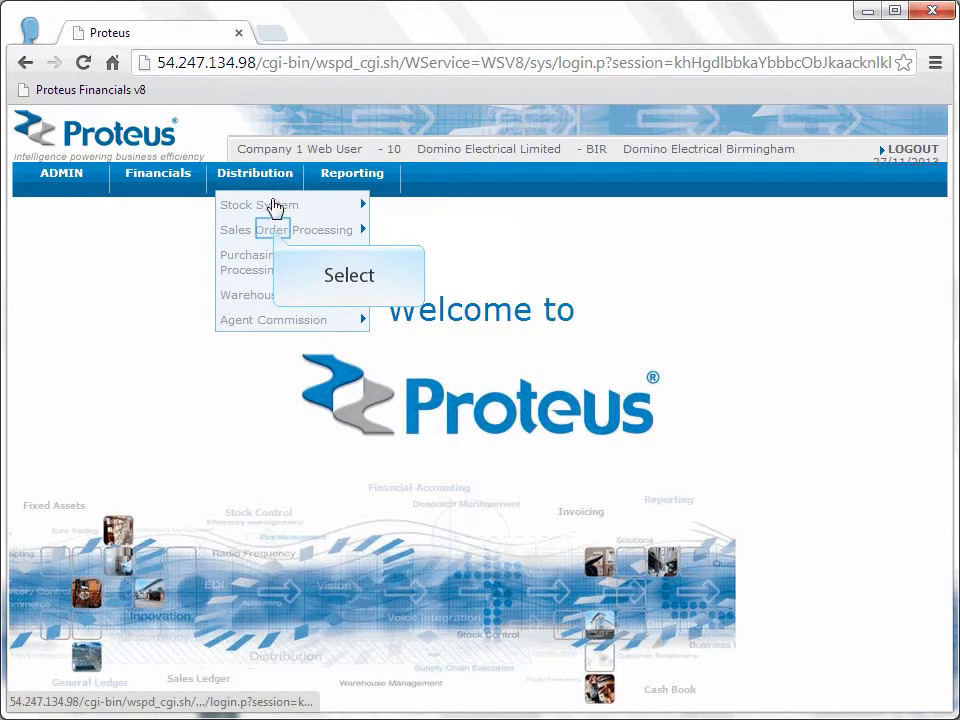
left_click(274, 231)
left_click(422, 263)
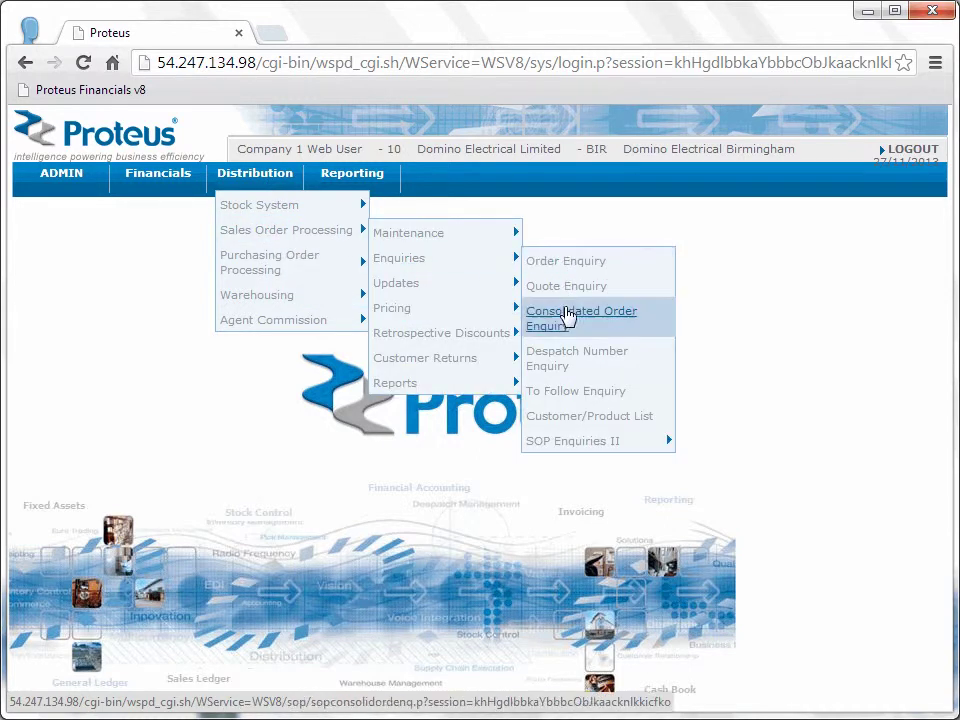
left_click(447, 245)
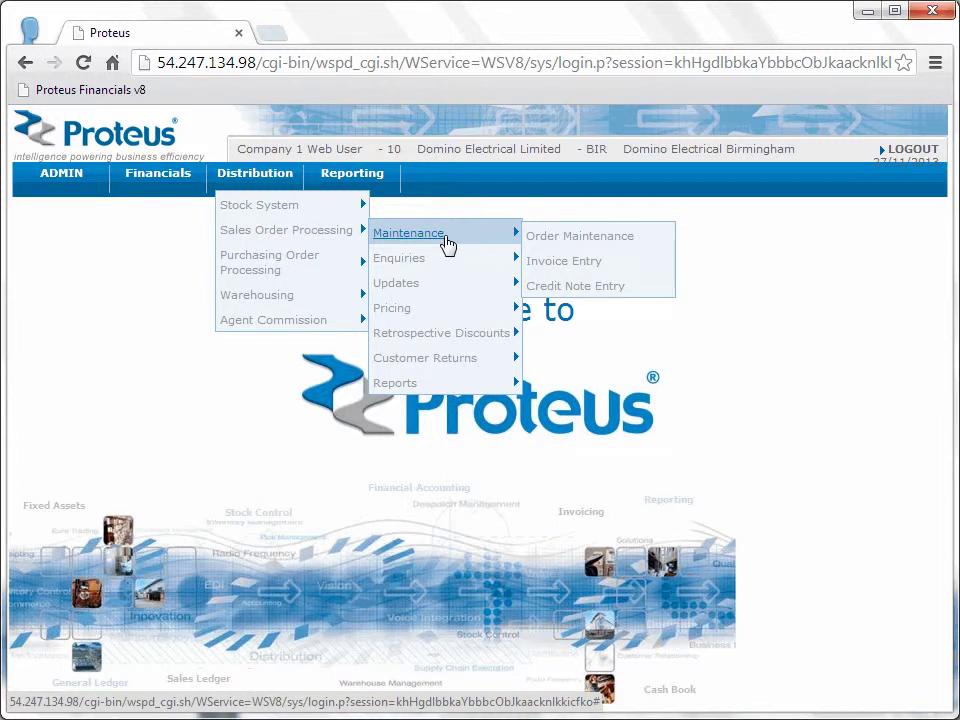
left_click(573, 265)
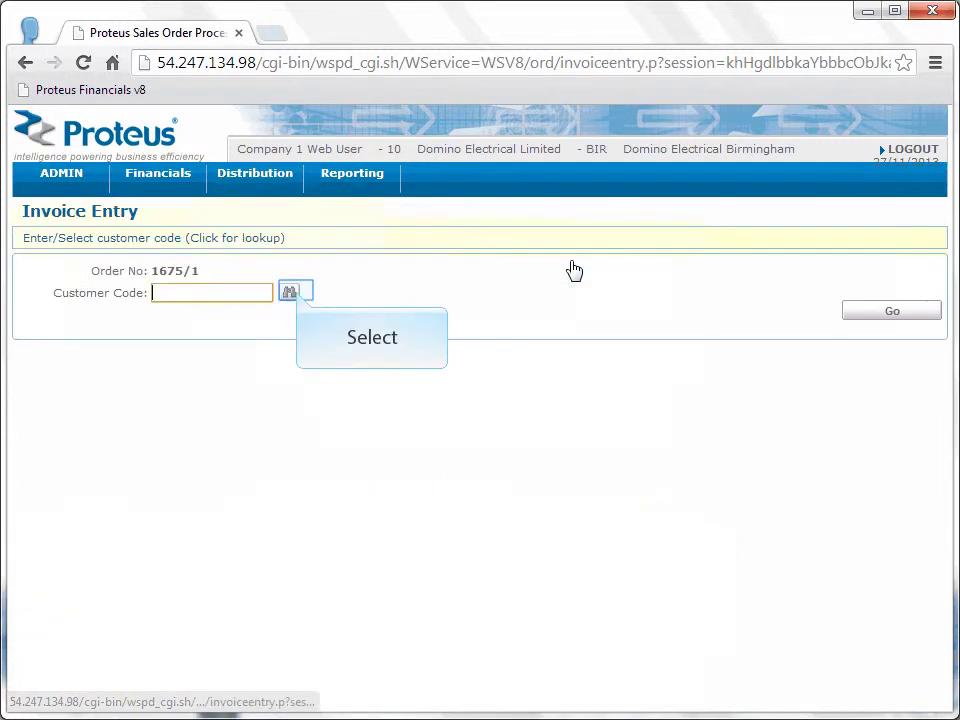
Step: Look up the customer Advanced DIY and start a new invoice for it
left_click(290, 293)
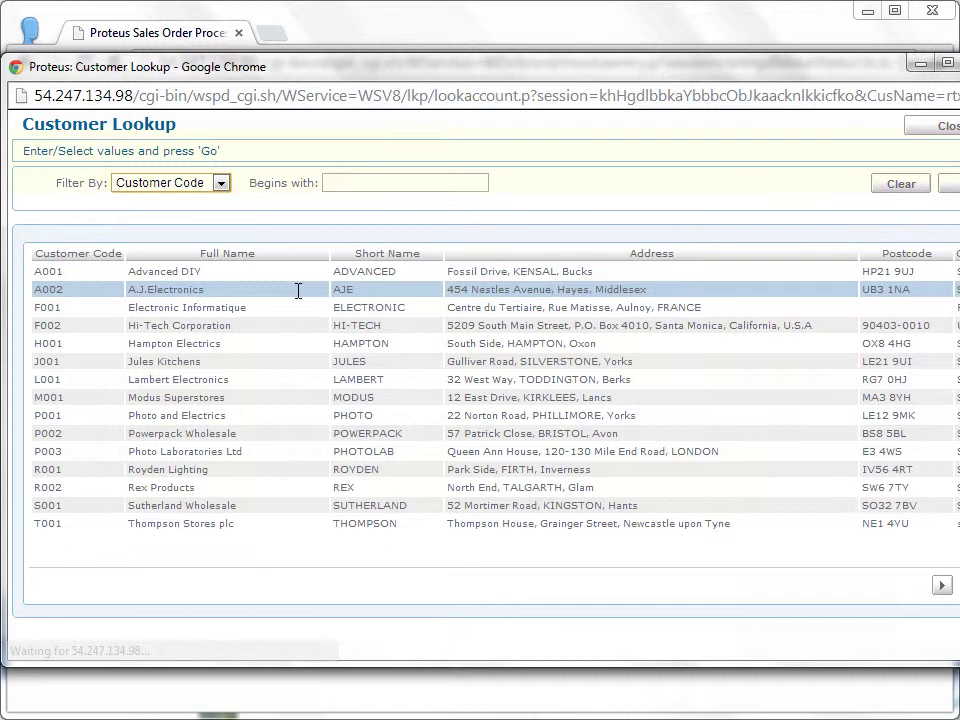
double_click(171, 271)
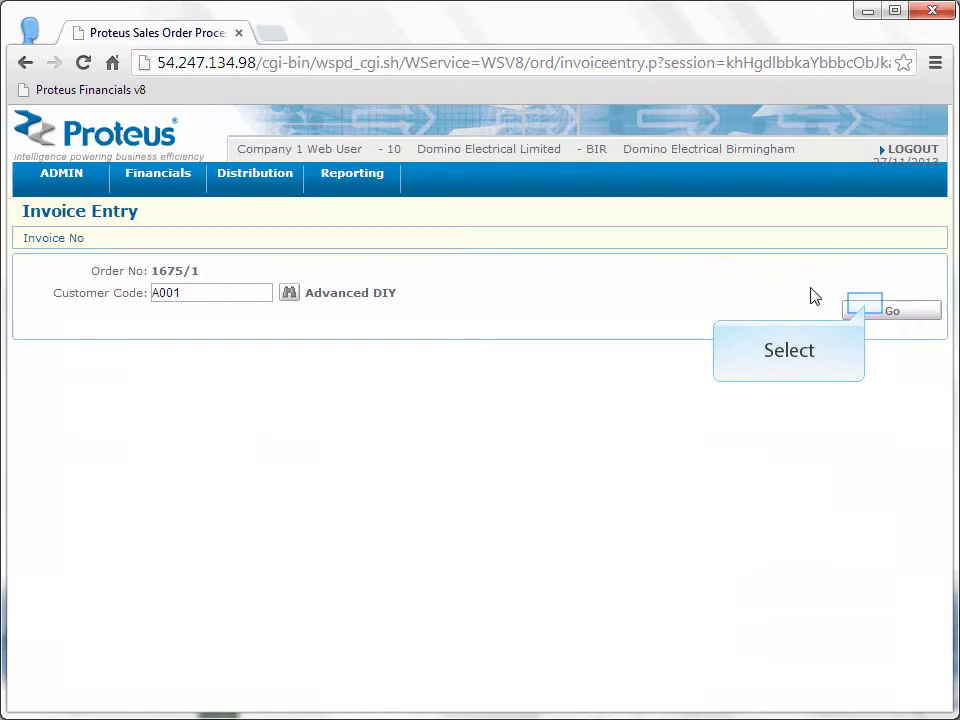
left_click(864, 308)
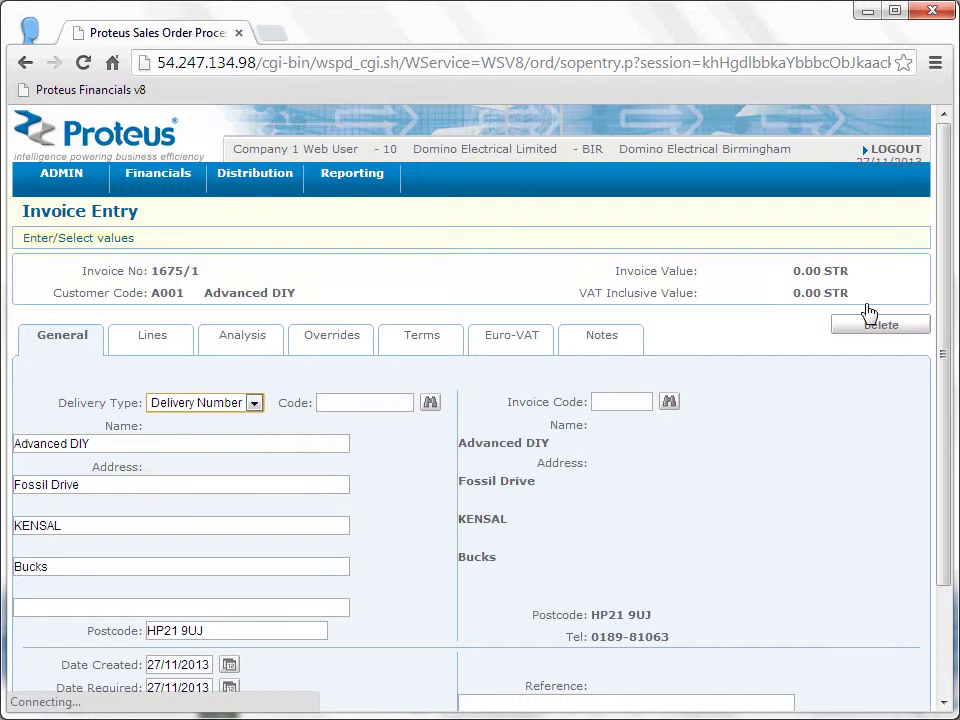
Step: In the invoice's line details, look up and choose the Starlux Amplifier (AMSX01) as the stock item
left_click(155, 342)
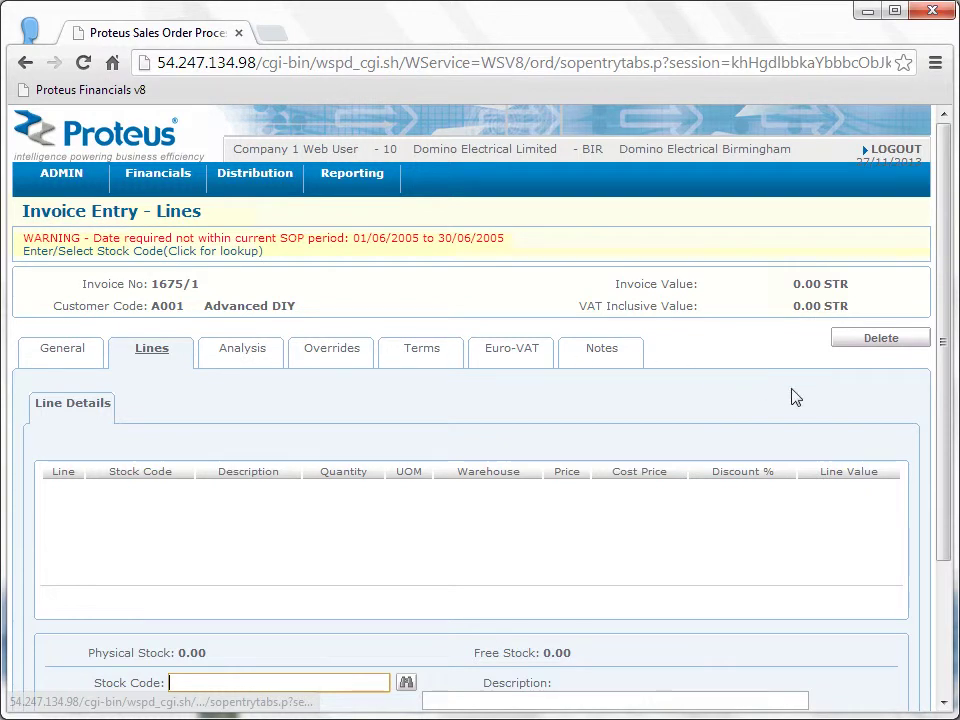
scroll(939, 557, "down", 3)
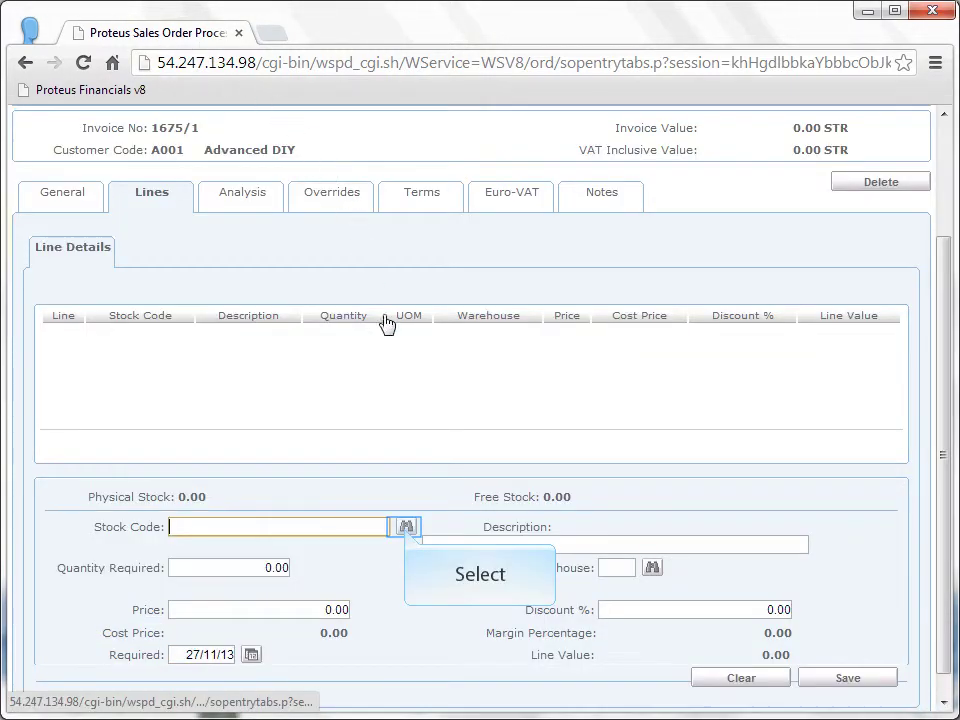
left_click(405, 529)
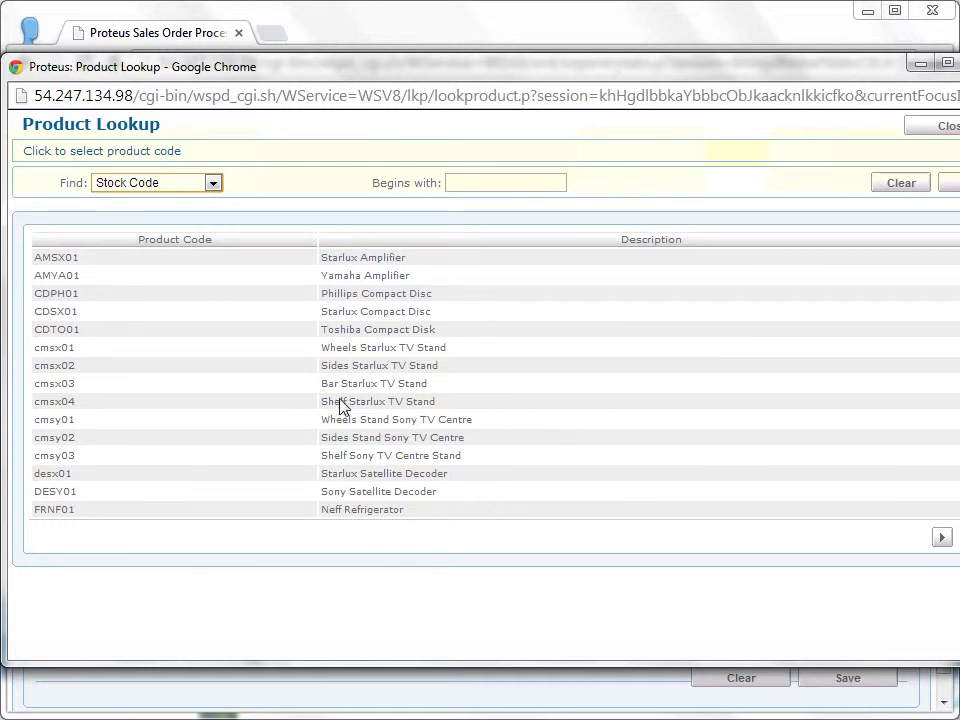
left_click(334, 262)
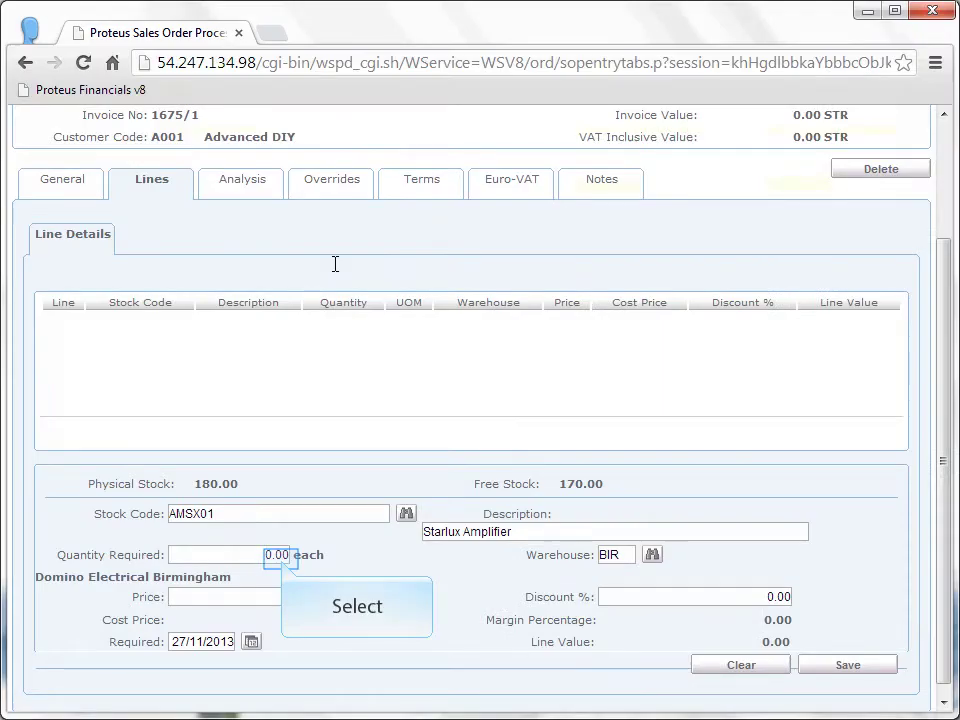
Step: Save the Starlux Amplifier line with a required quantity of 10 and post the invoice
left_click(283, 561)
type("100")
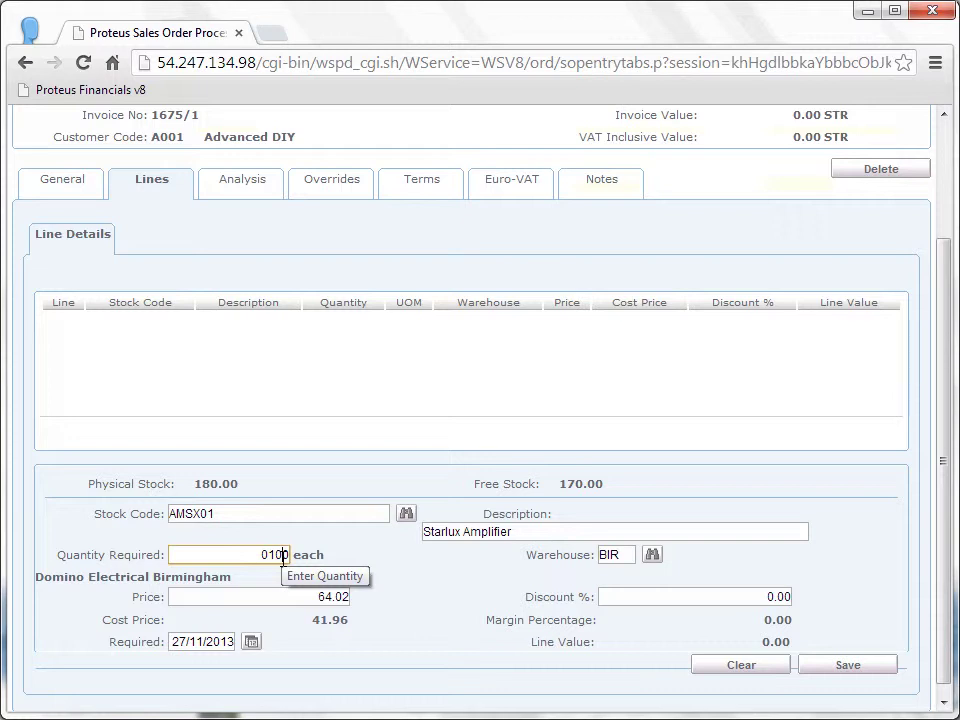
double_click(283, 556)
key("BackSpace")
type("10")
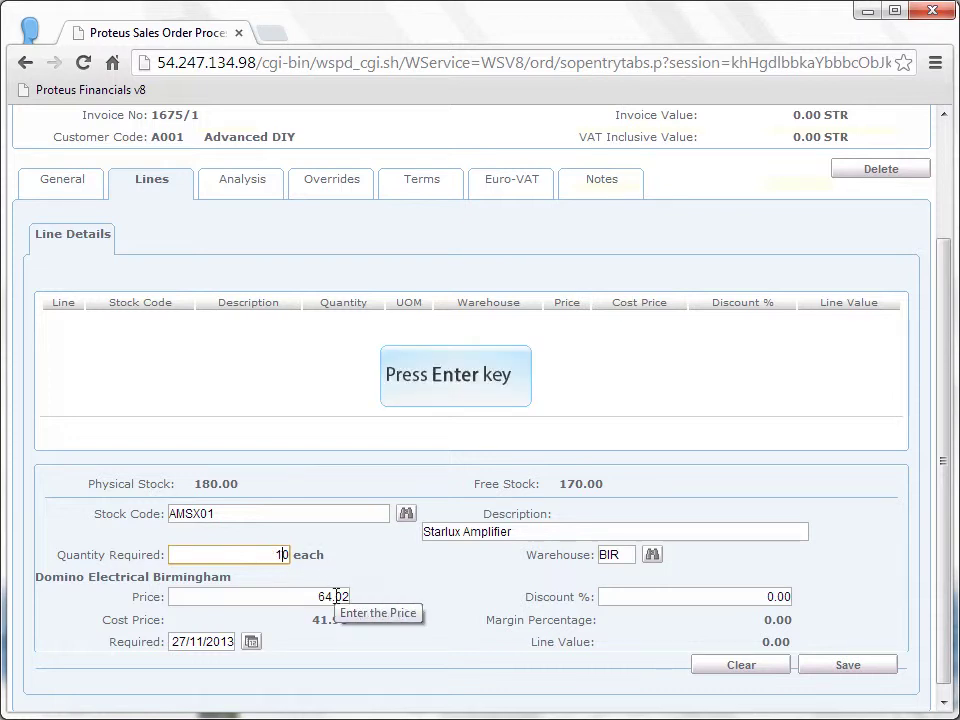
key("Return")
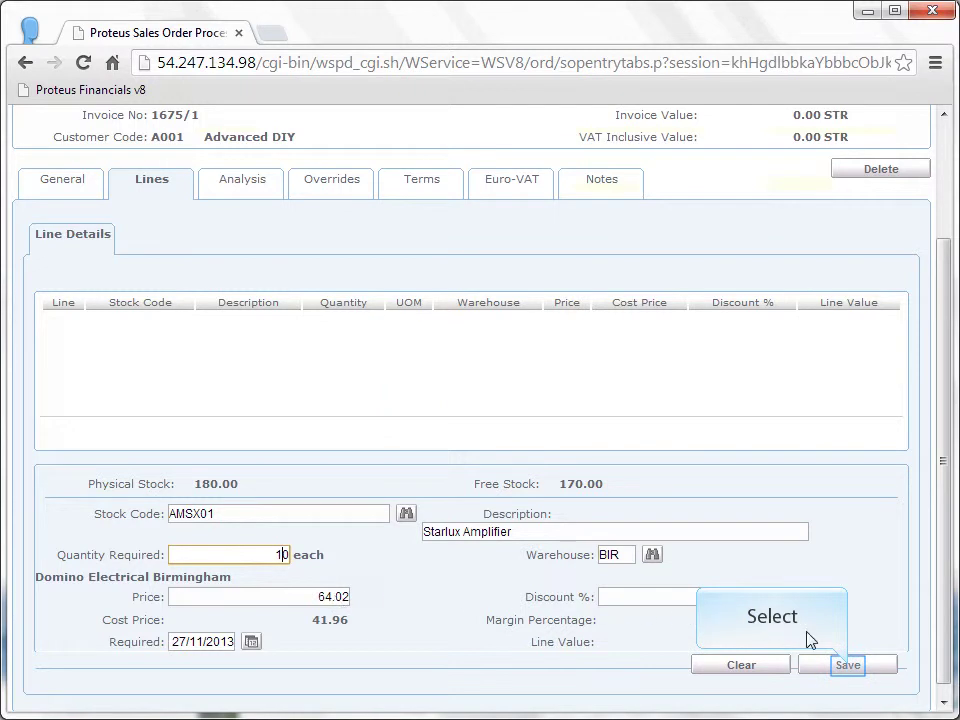
left_click(848, 665)
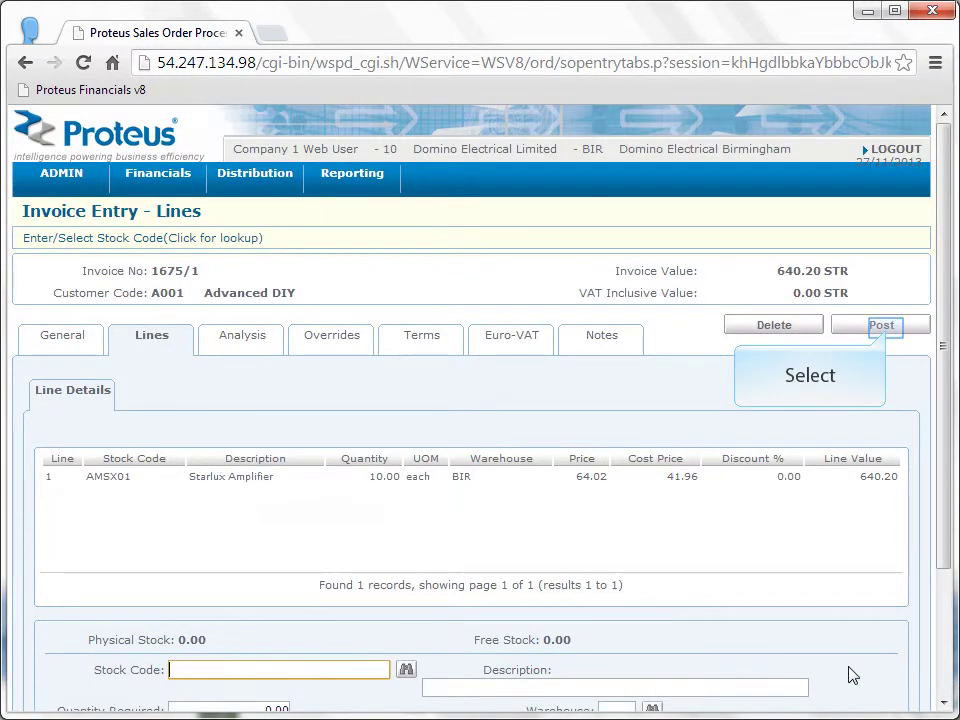
left_click(889, 334)
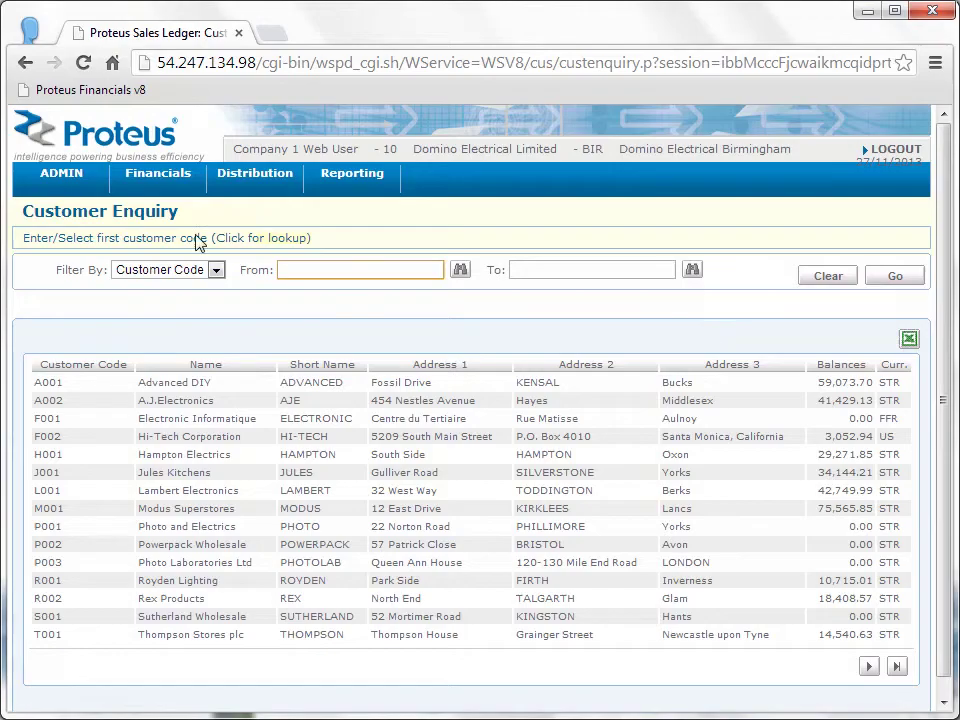
Step: Open the Customer Enquiry of the Sales Ledger
left_click(160, 178)
mouse_move(175, 240)
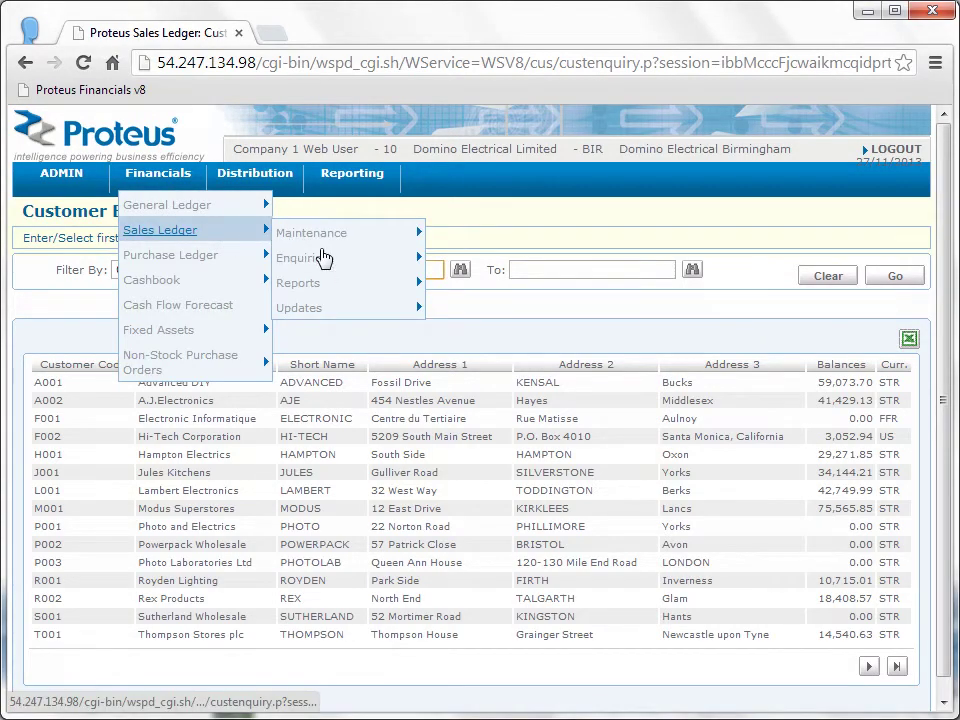
mouse_move(327, 262)
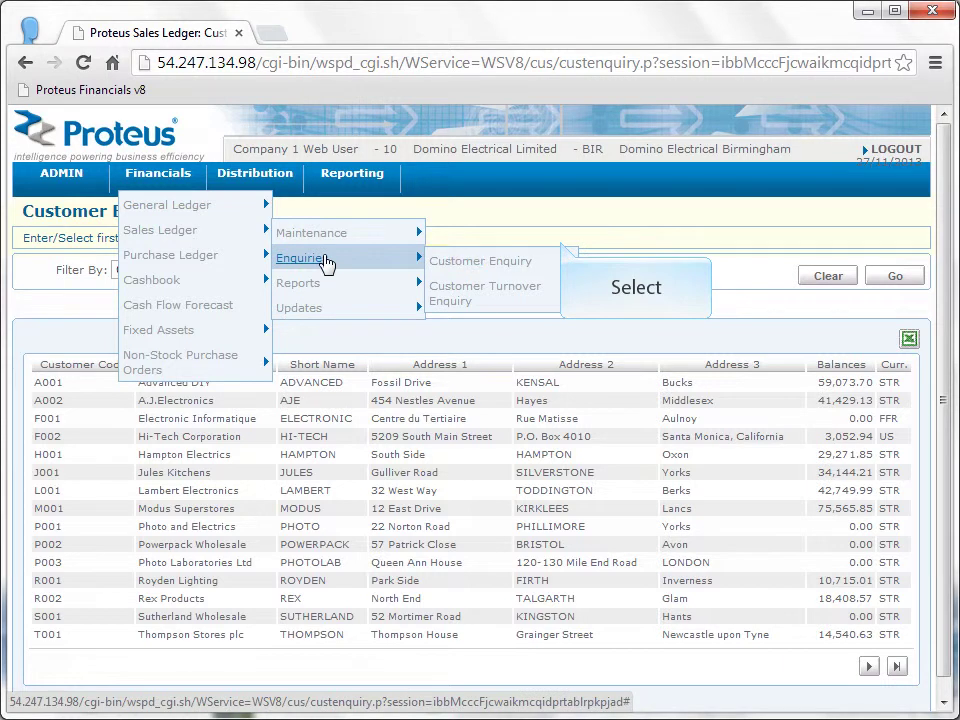
left_click(469, 261)
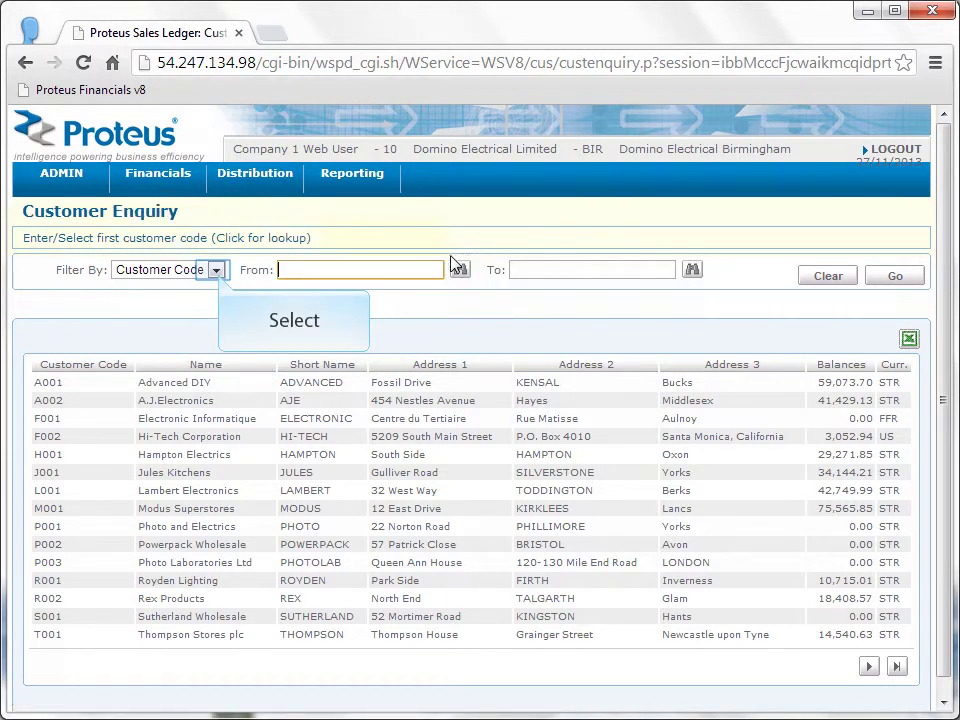
Step: Filter the enquiry by Customer Code, view the lookup for the starting customer, and close it without choosing one
left_click(215, 271)
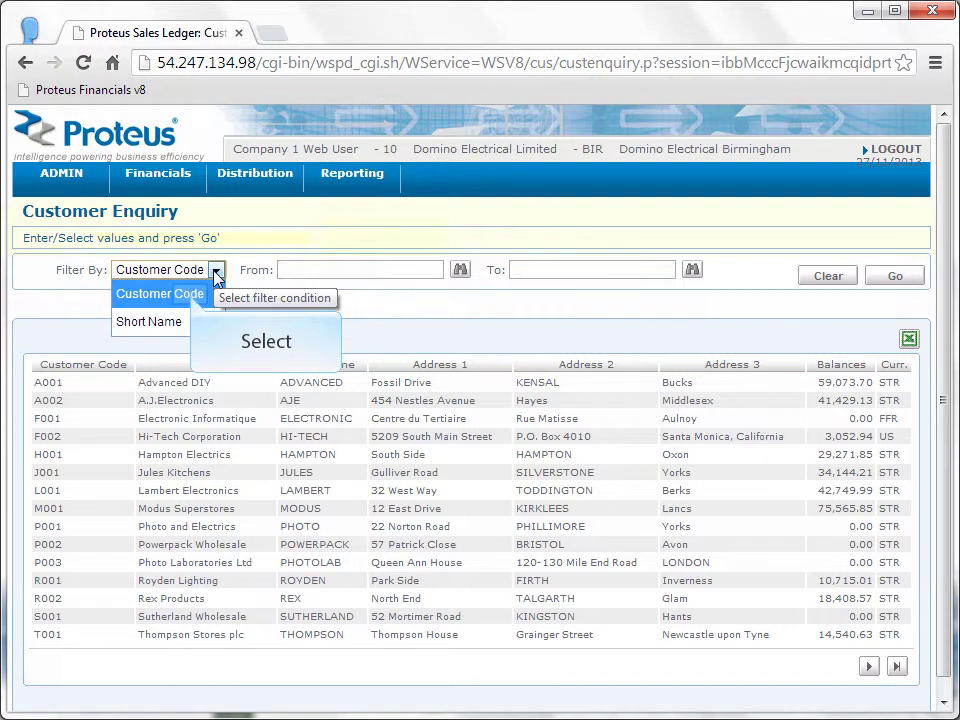
left_click(195, 298)
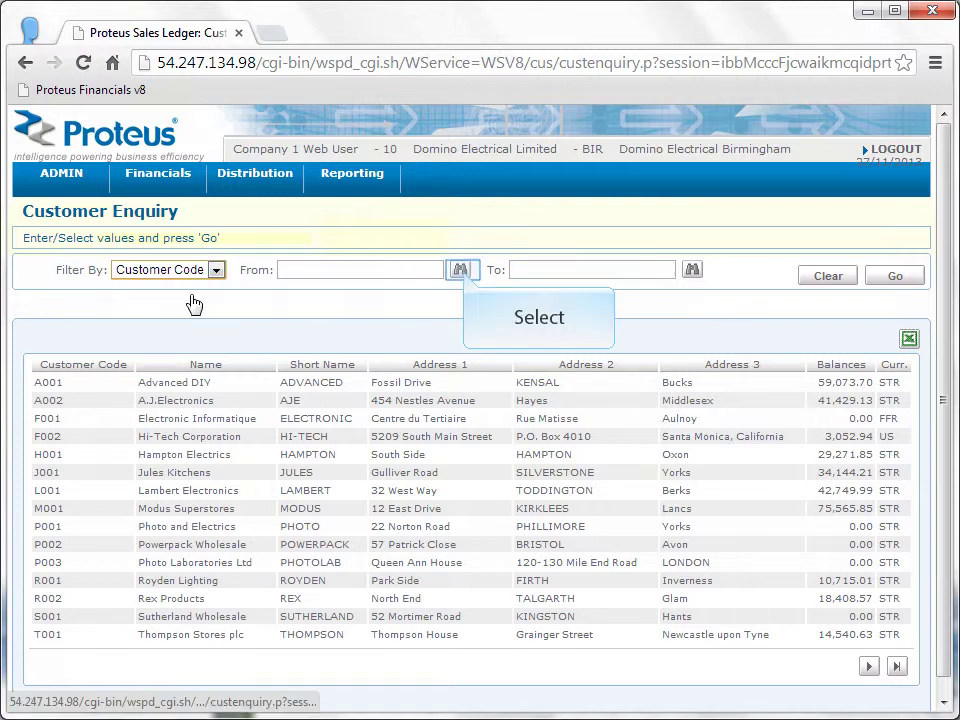
left_click(461, 271)
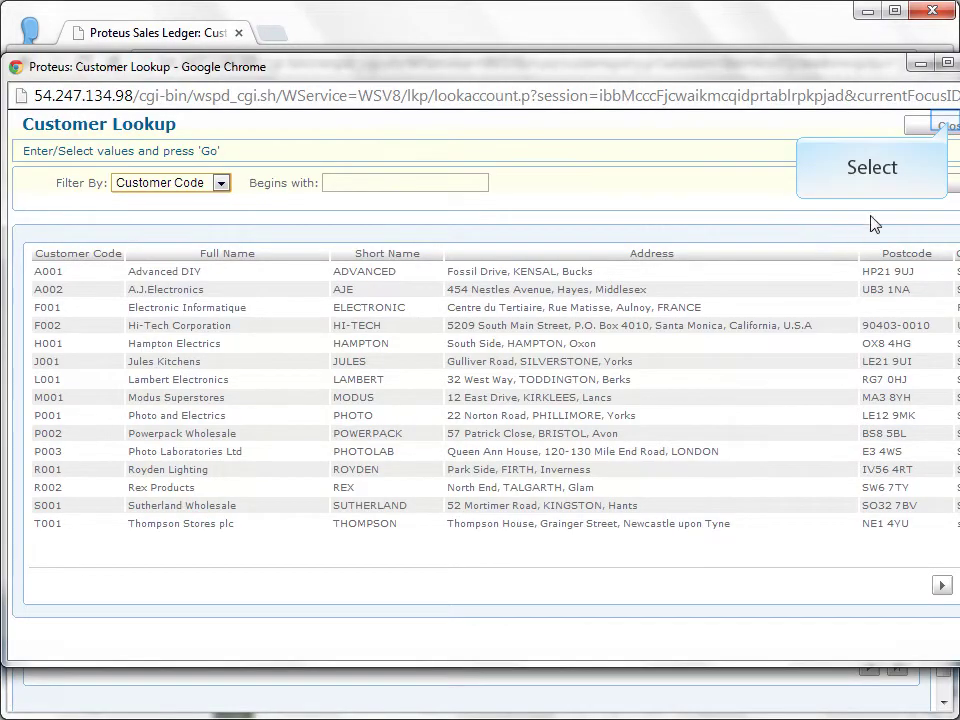
left_click(944, 127)
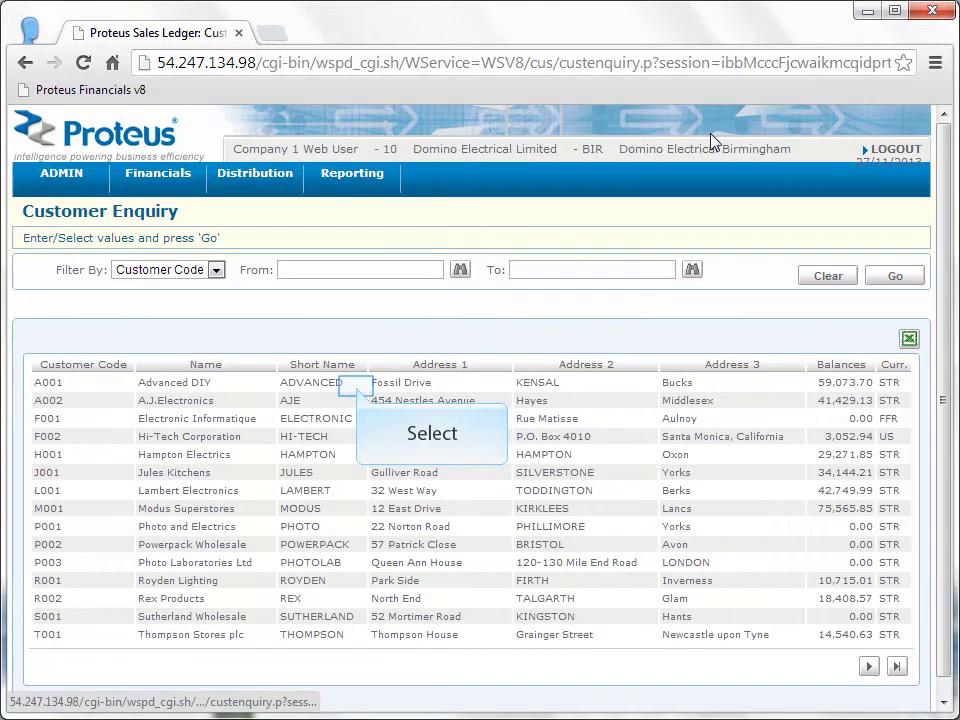
Step: Open the customer details of Advanced DIY from the enquiry list
left_click(356, 386)
double_click(357, 388)
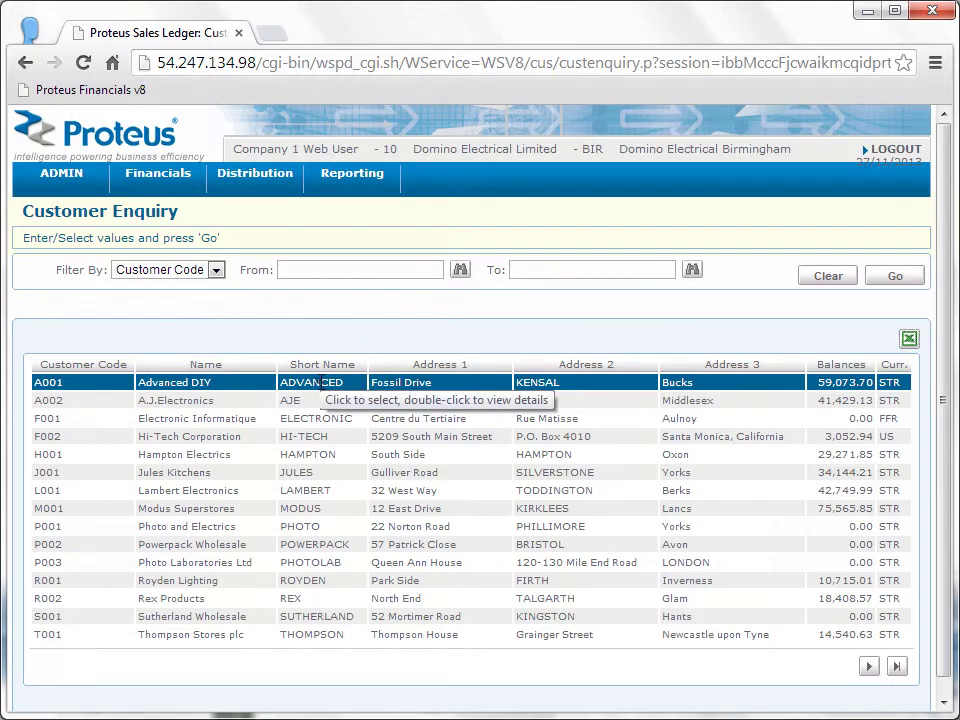
double_click(320, 383)
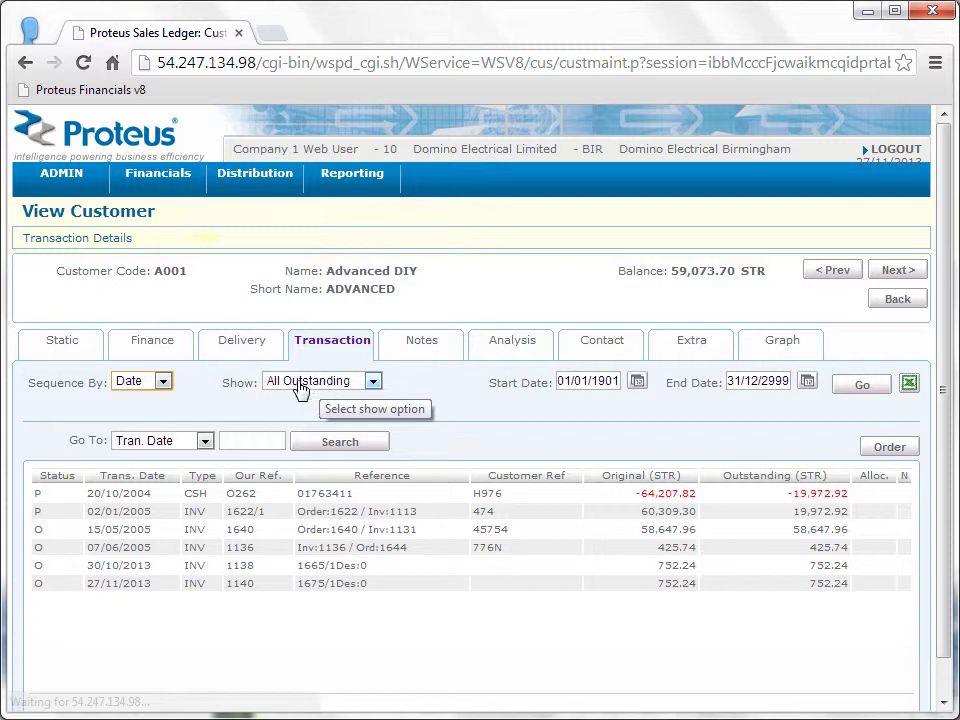
Step: Review the finance details, static details and notes of Advanced DIY, and return to its transactions
left_click(139, 345)
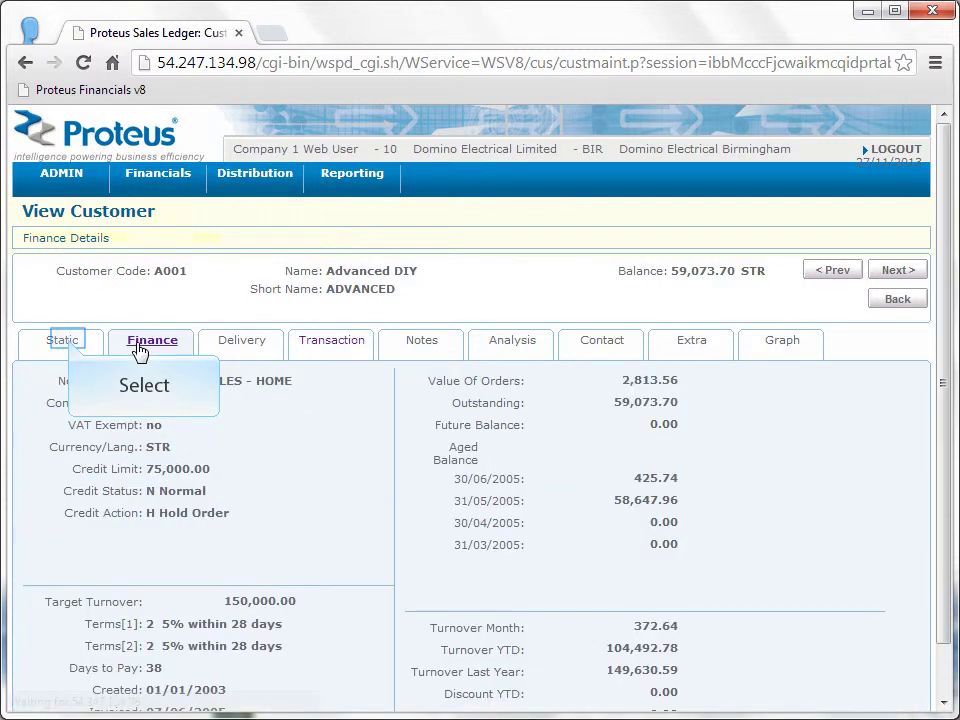
left_click(63, 342)
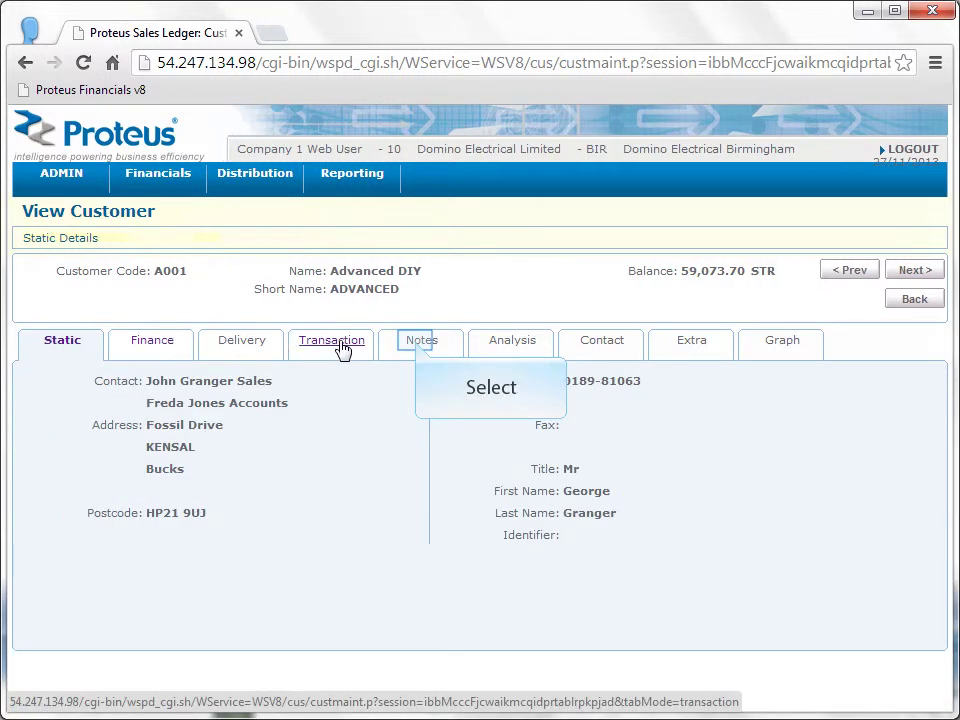
left_click(420, 342)
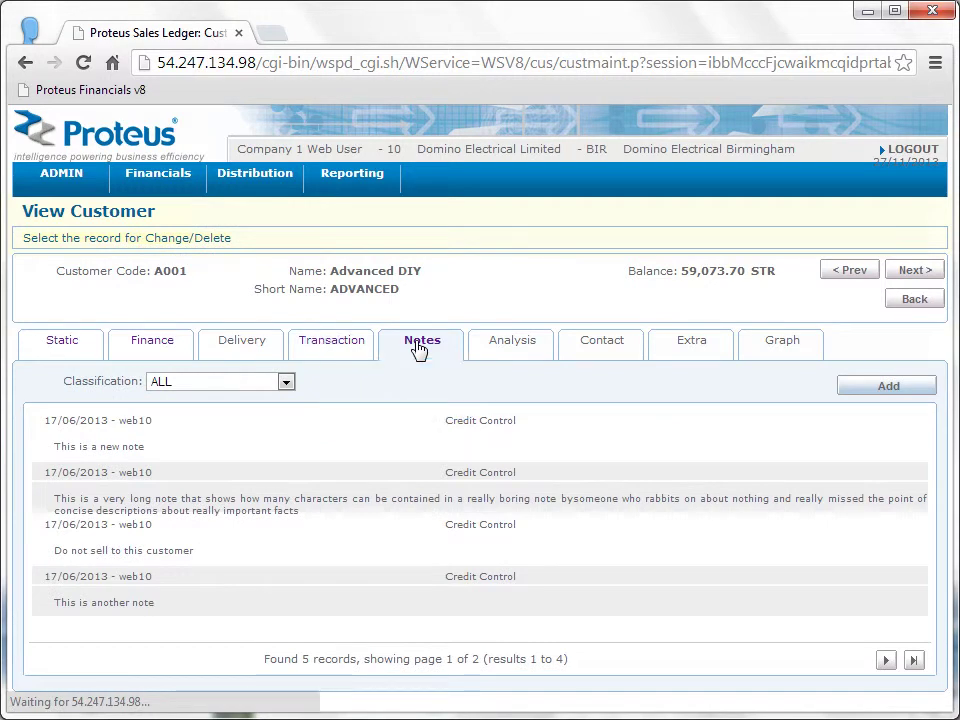
left_click(326, 345)
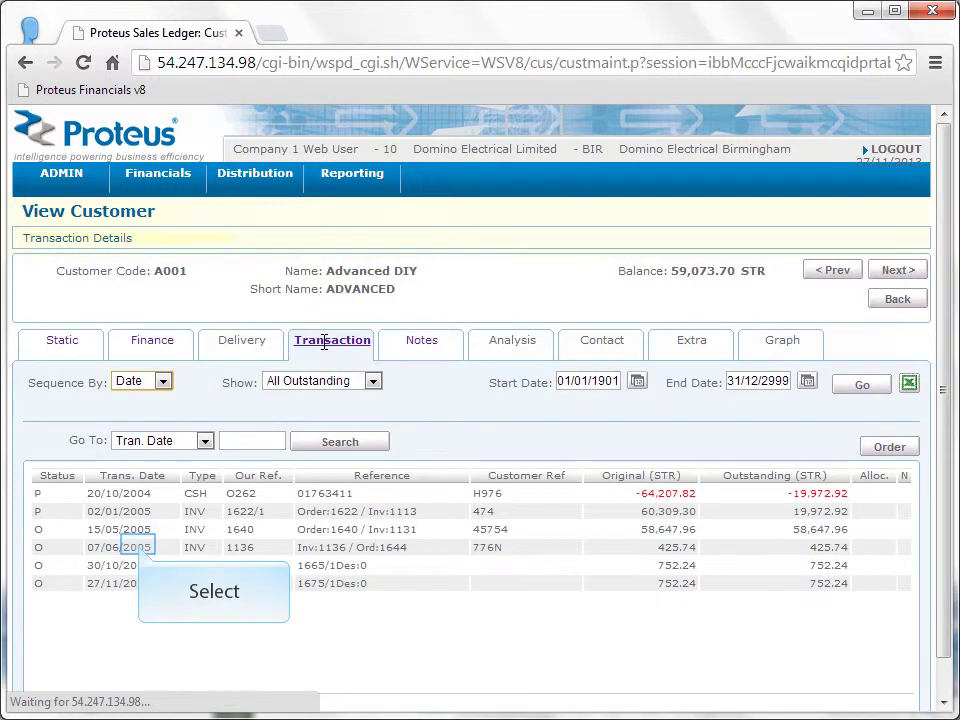
Step: Inspect the Hover (UK) Mower line of the sales order behind the 07/06/2005 invoice, and return to the customer's transactions
left_click(136, 547)
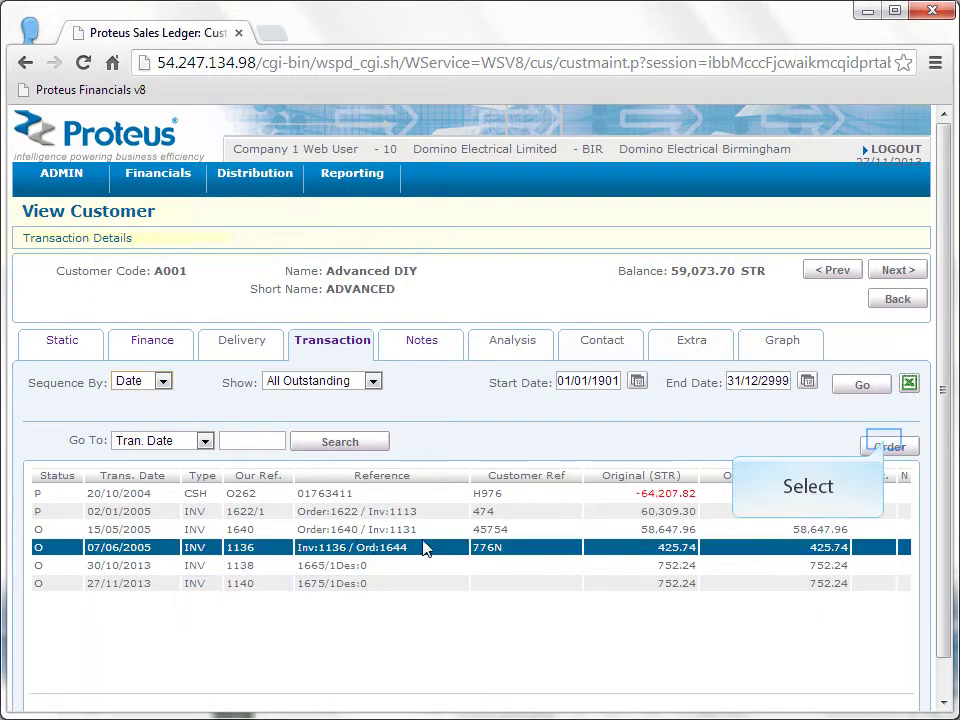
left_click(885, 447)
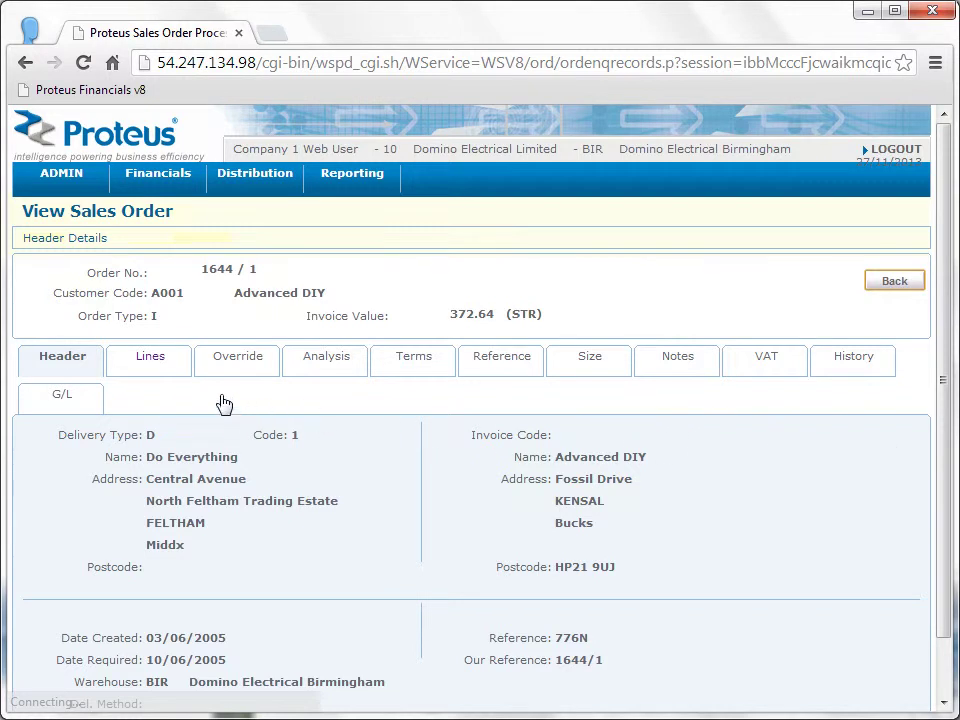
left_click(166, 357)
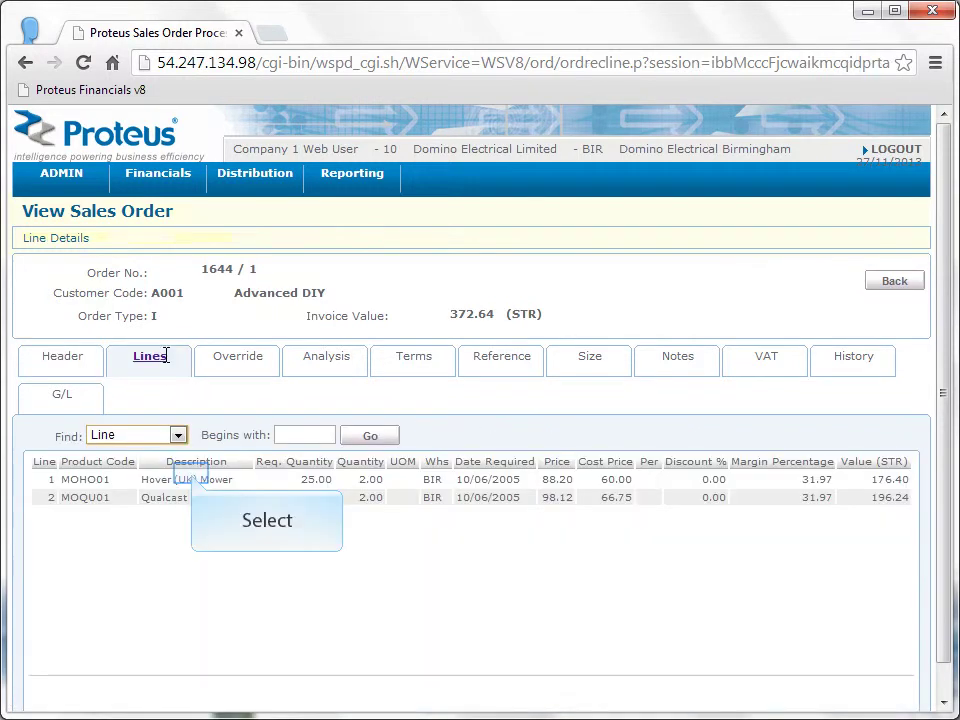
left_click(192, 475)
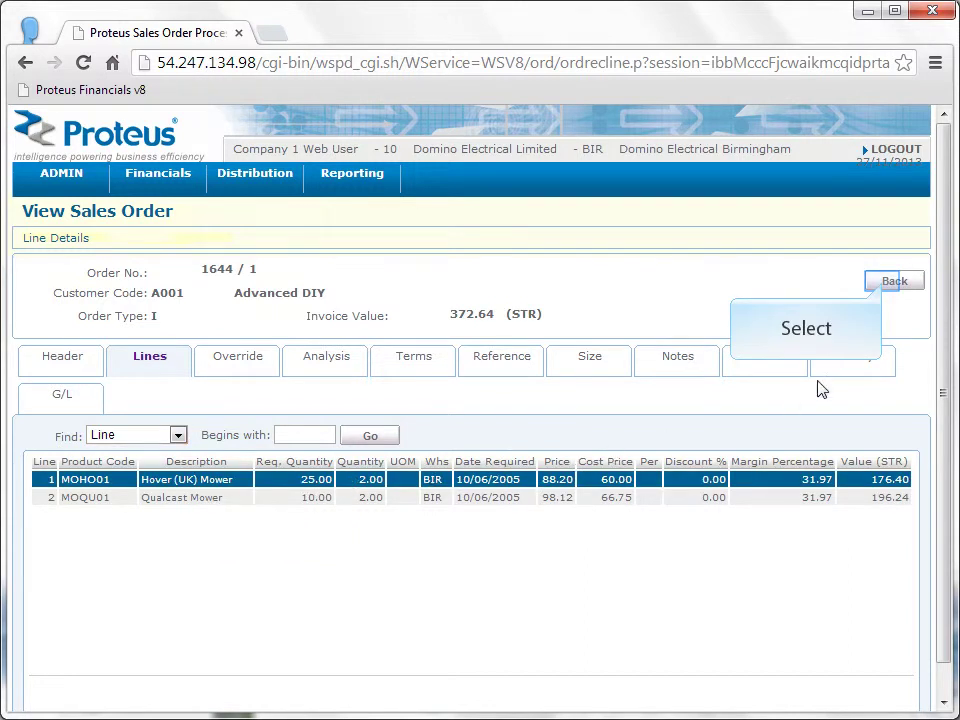
left_click(885, 285)
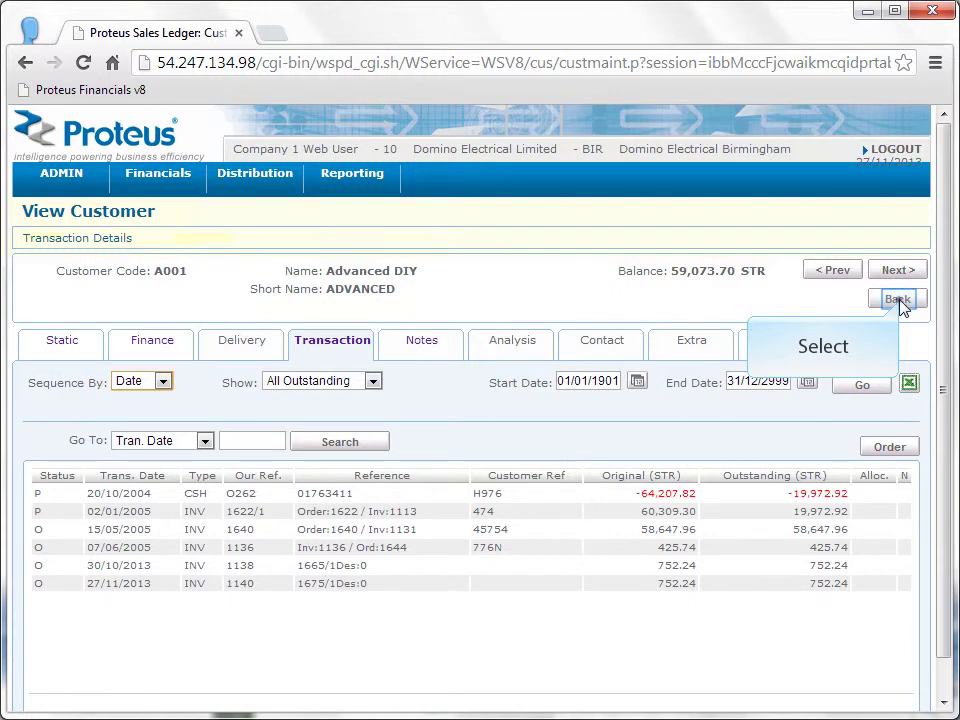
Step: Leave the customer's transactions and open Sales Cash Allocation from the Sales Ledger updates
left_click(899, 299)
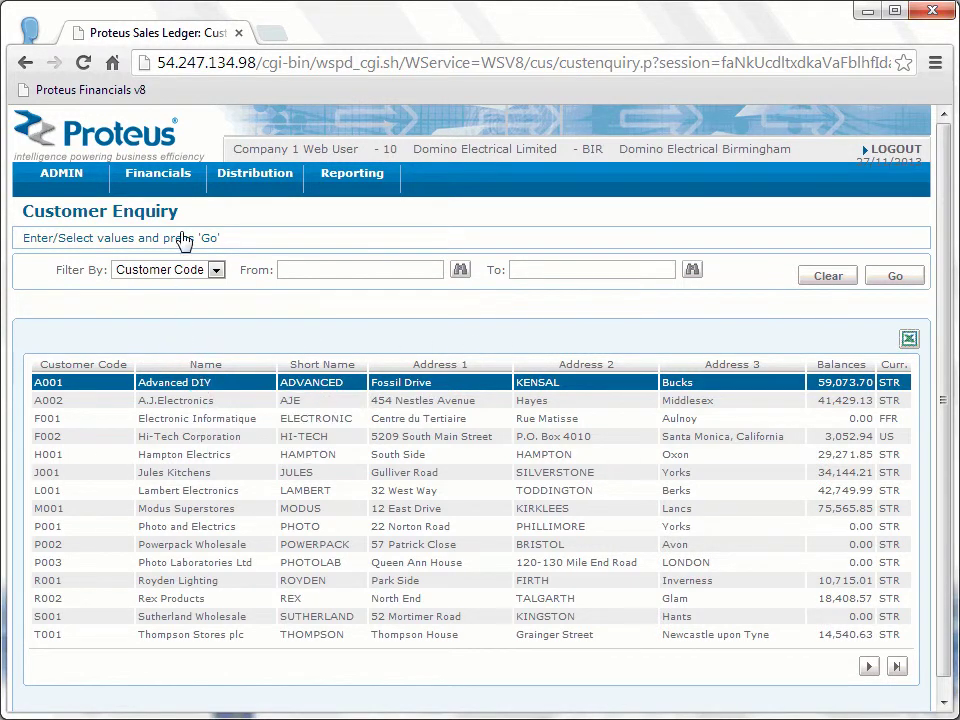
left_click(150, 176)
mouse_move(198, 240)
left_click(296, 244)
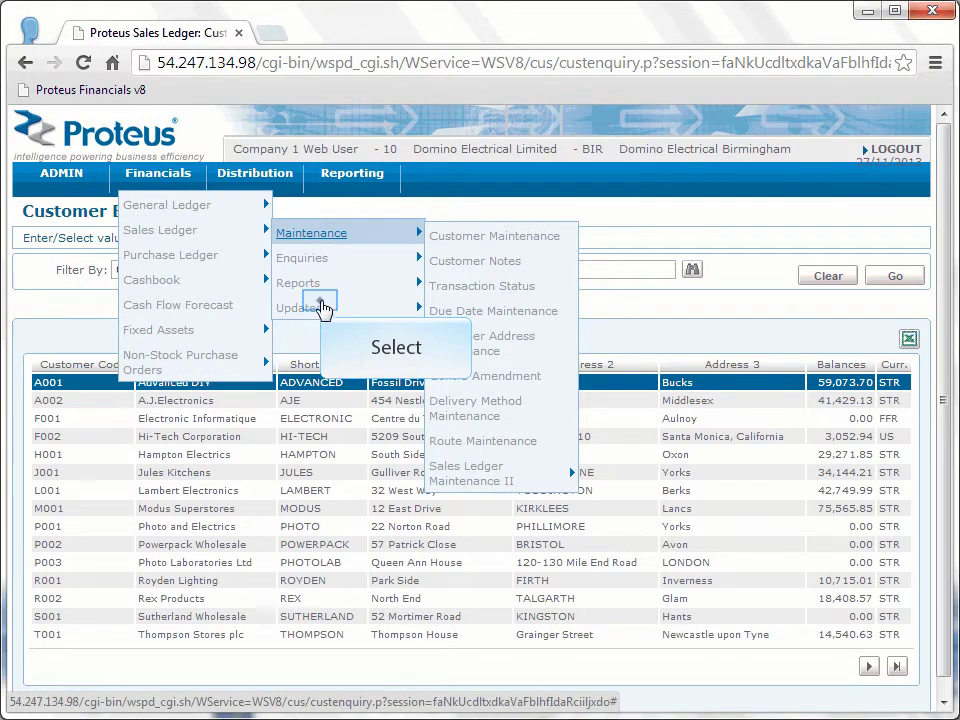
mouse_move(355, 310)
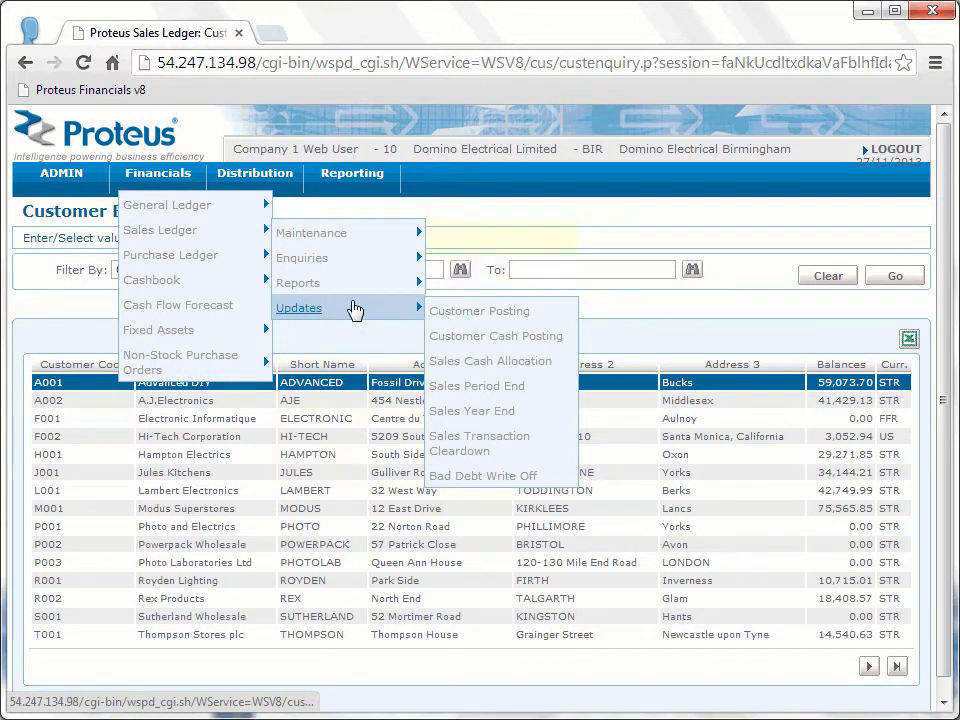
left_click(488, 342)
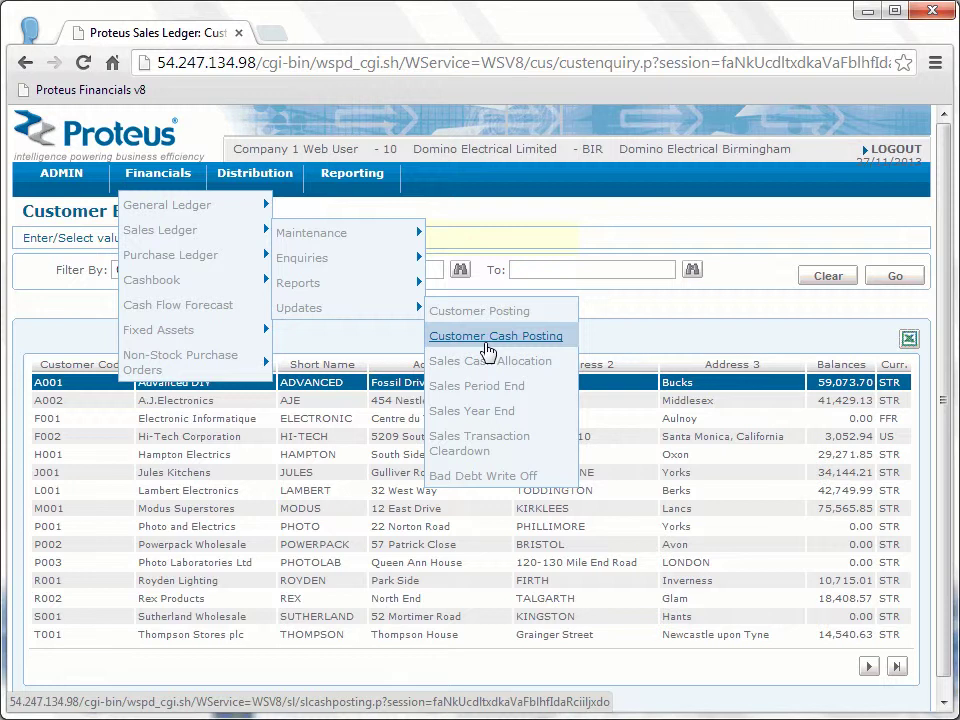
left_click(489, 364)
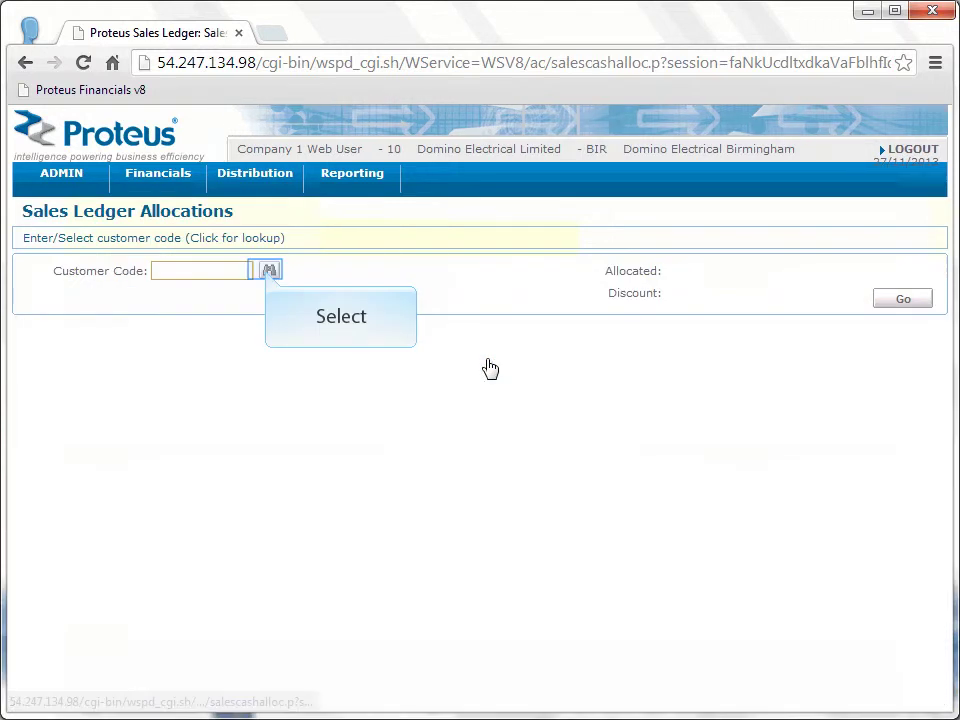
Step: Choose Advanced DIY as the customer, allocate its outstanding cash automatically, and accept the allocation
left_click(268, 270)
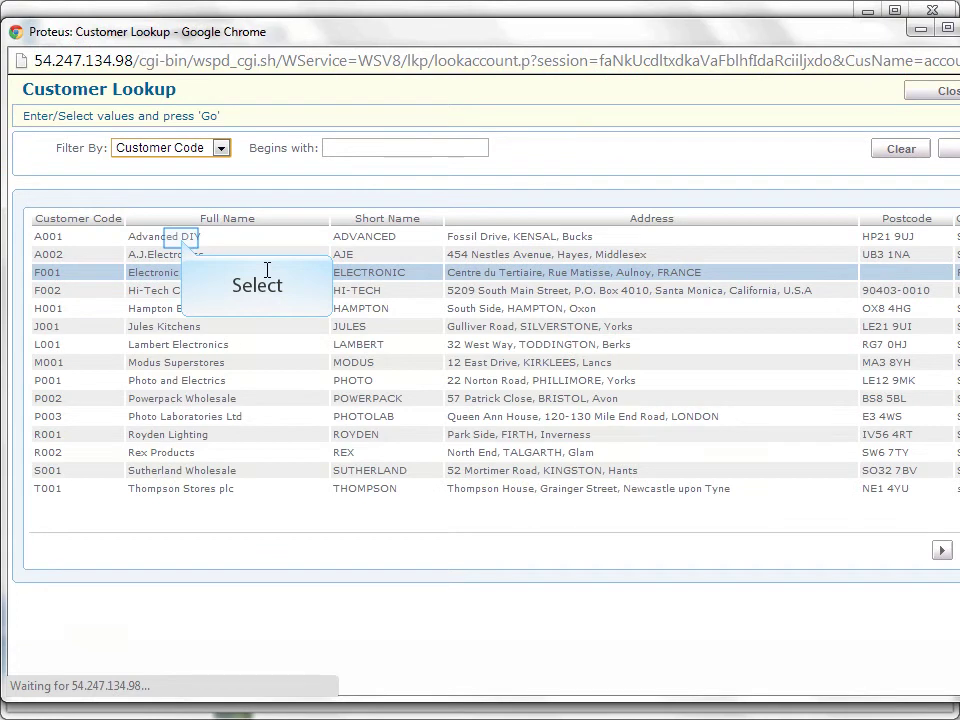
double_click(176, 238)
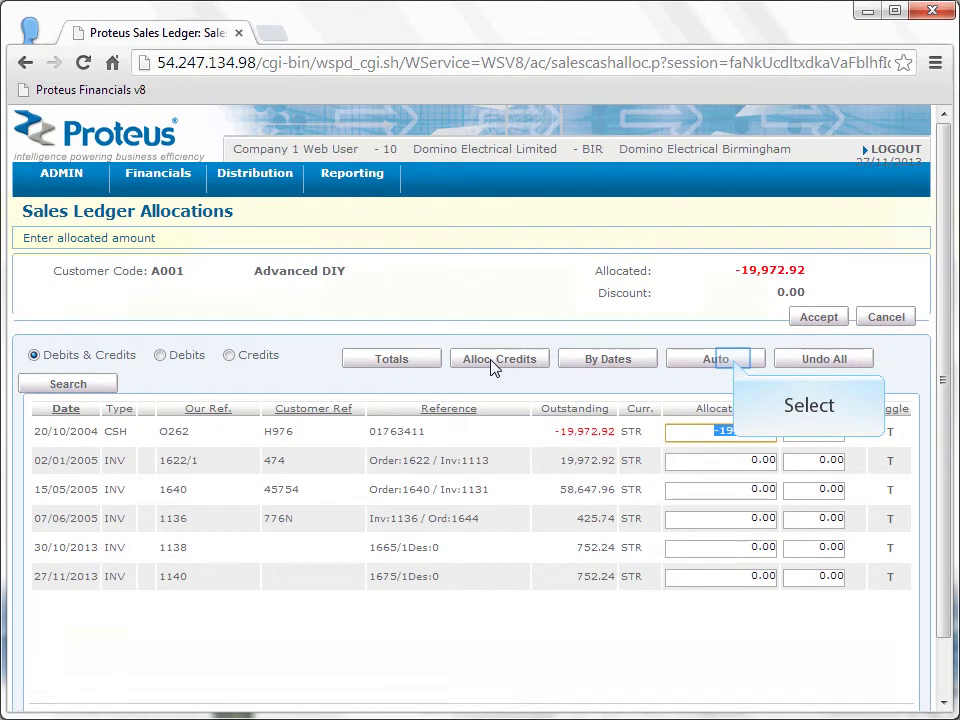
left_click(735, 365)
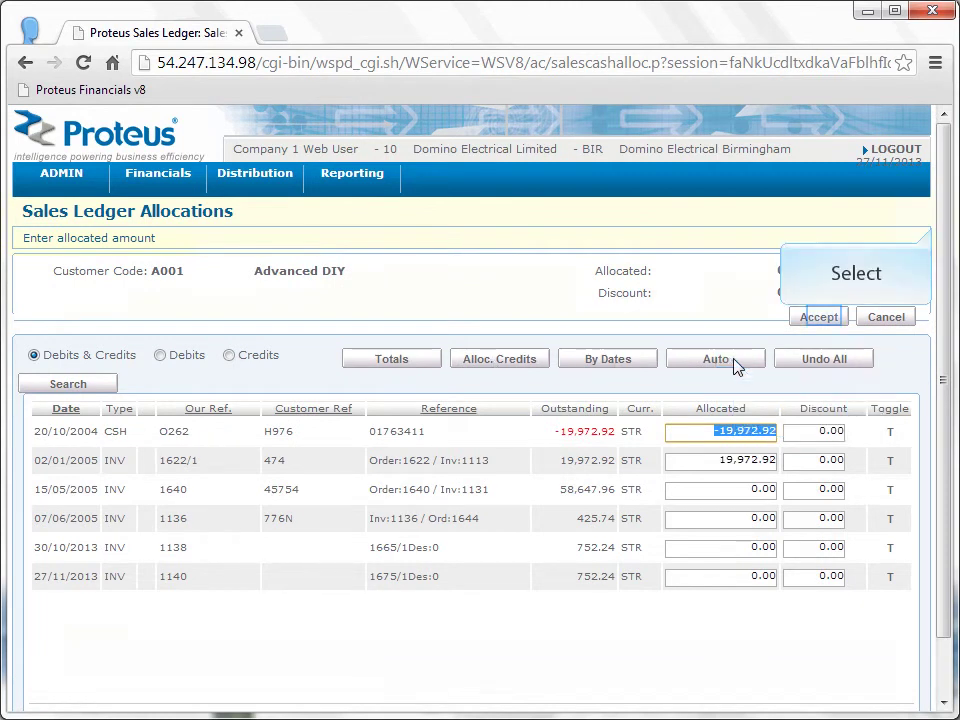
left_click(820, 317)
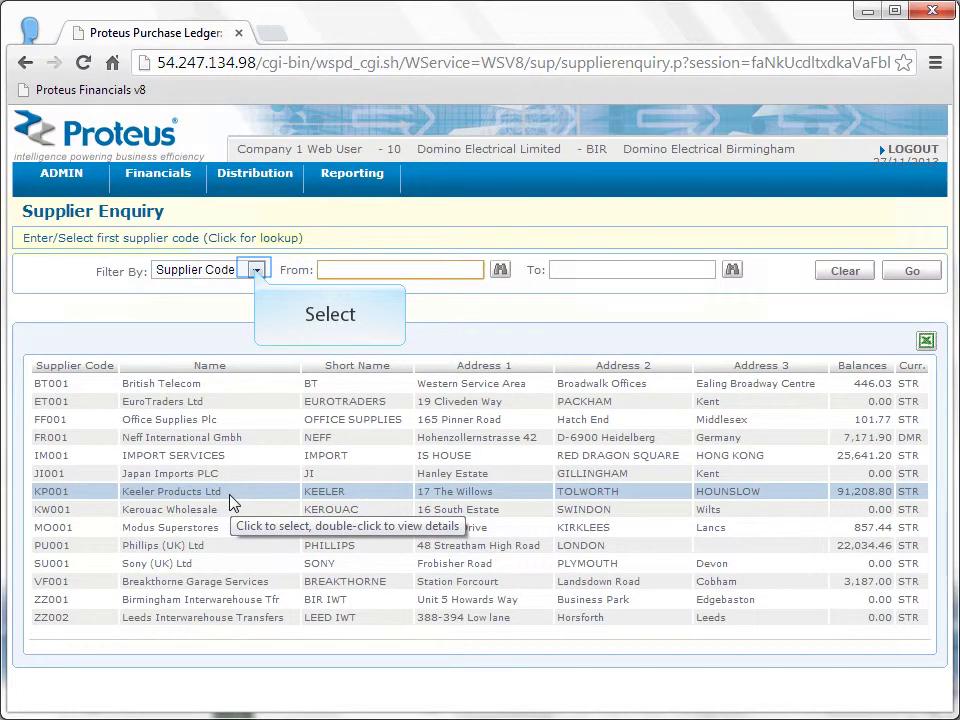
Step: View the filter conditions of the supplier enquiry and open the details of Keeler Products Ltd
left_click(256, 271)
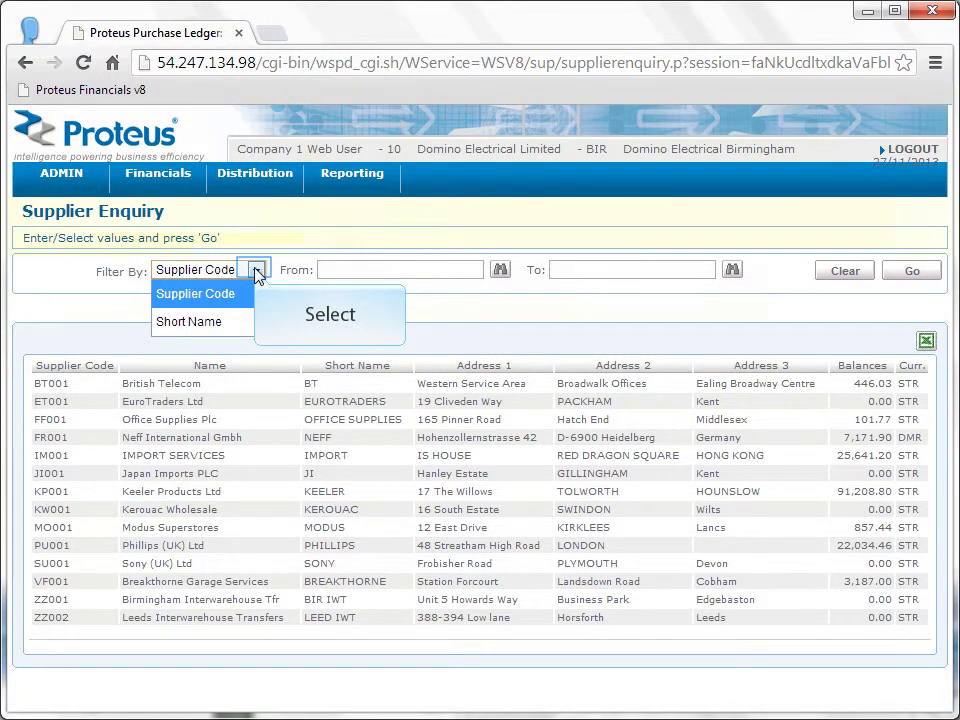
left_click(256, 270)
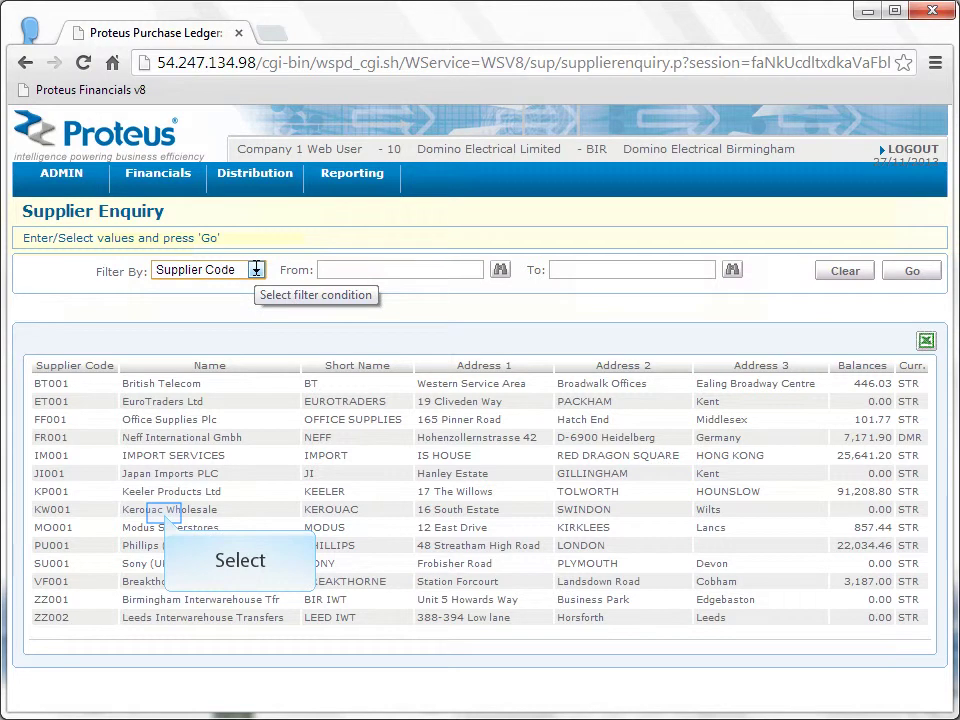
left_click(166, 515)
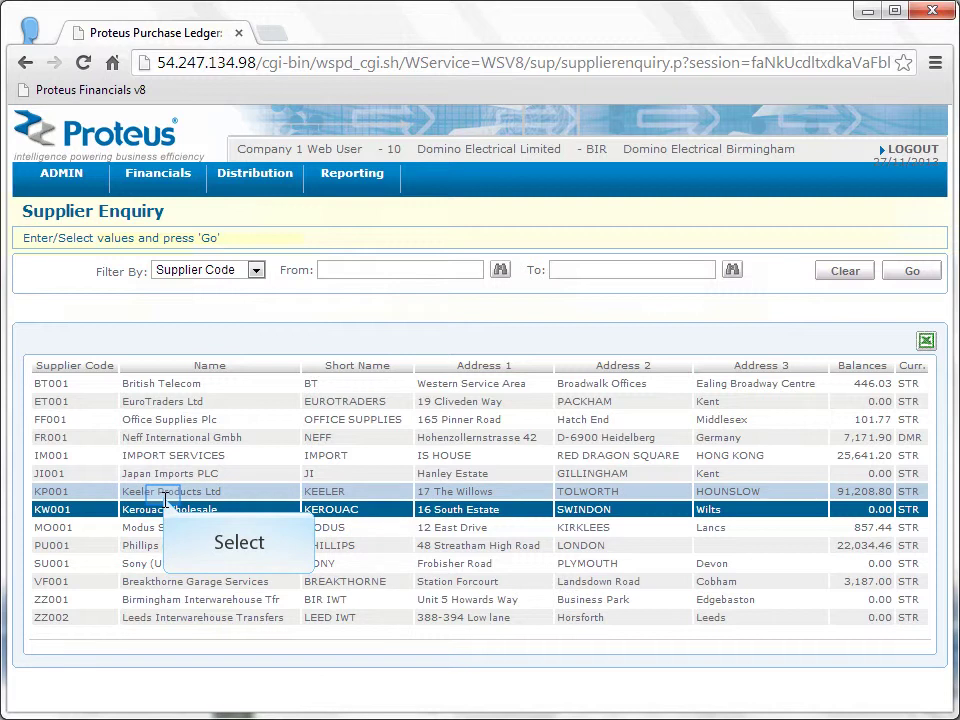
double_click(164, 494)
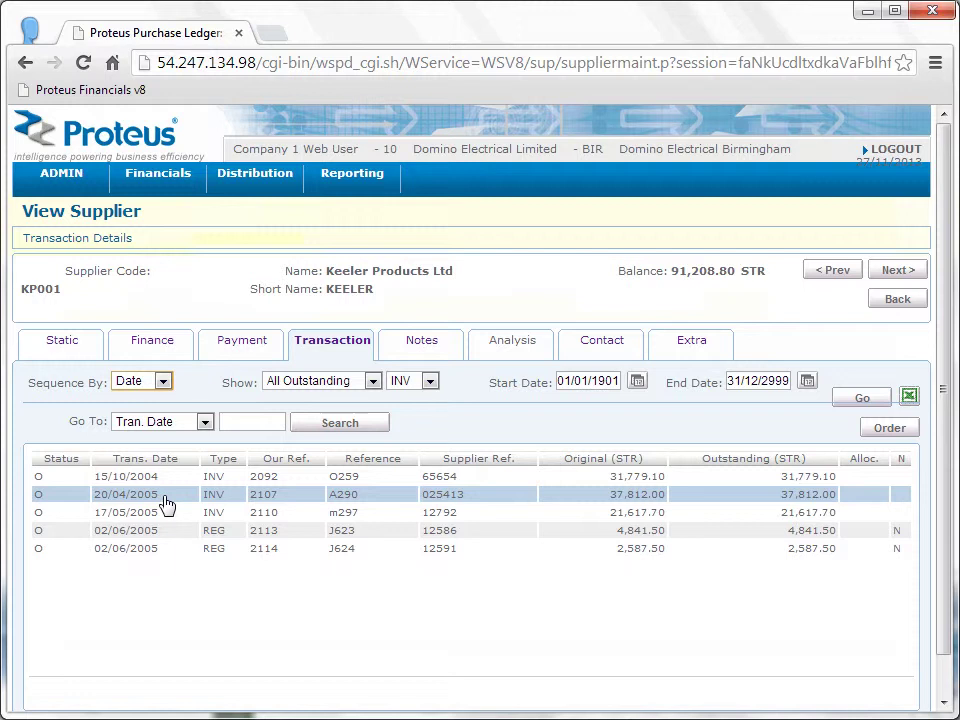
Step: Review the static, finance and payment details and the notes of Keeler Products Ltd, and return to its transactions
left_click(72, 345)
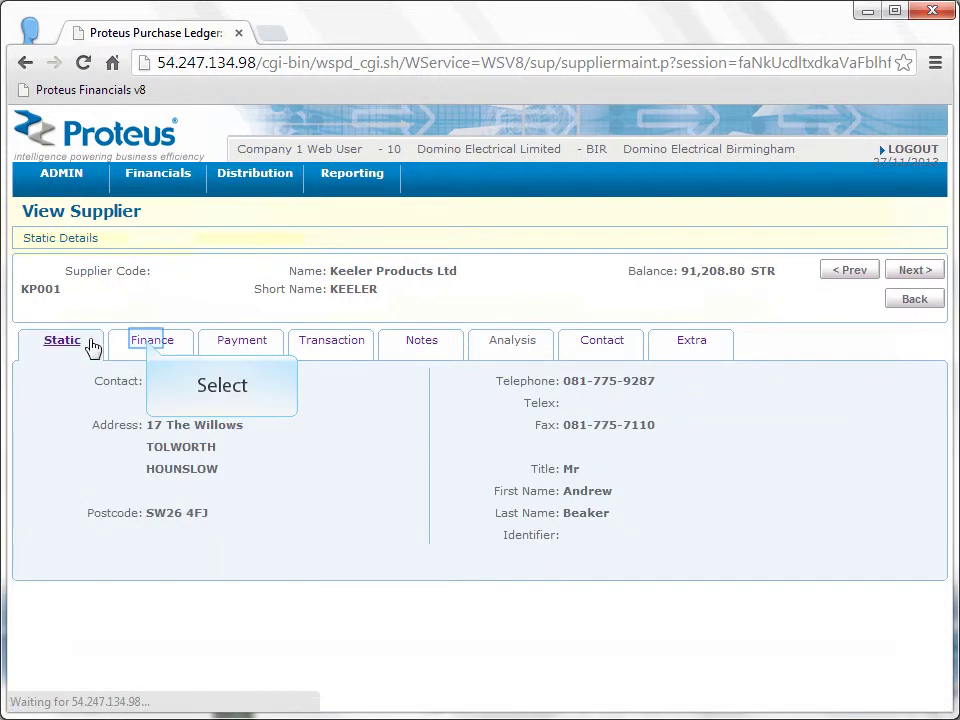
left_click(150, 345)
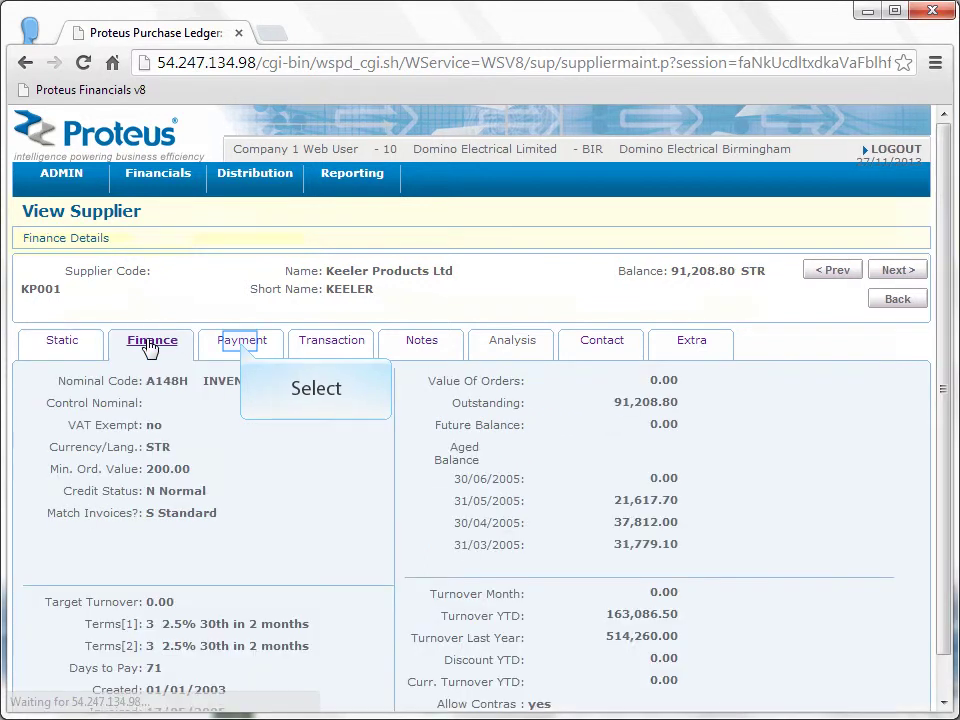
left_click(242, 345)
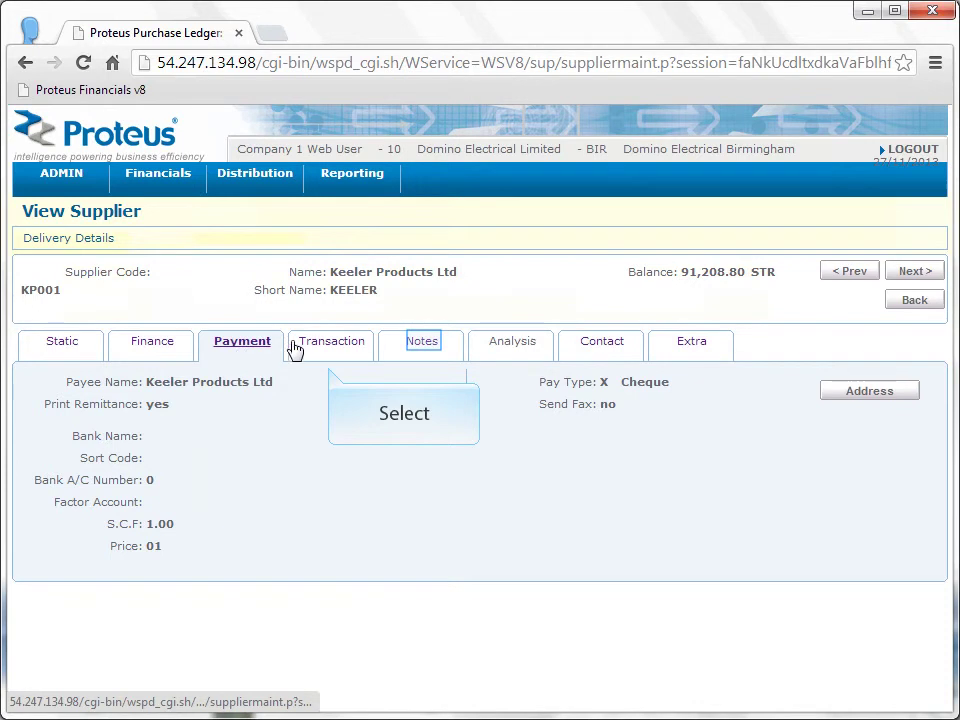
left_click(426, 345)
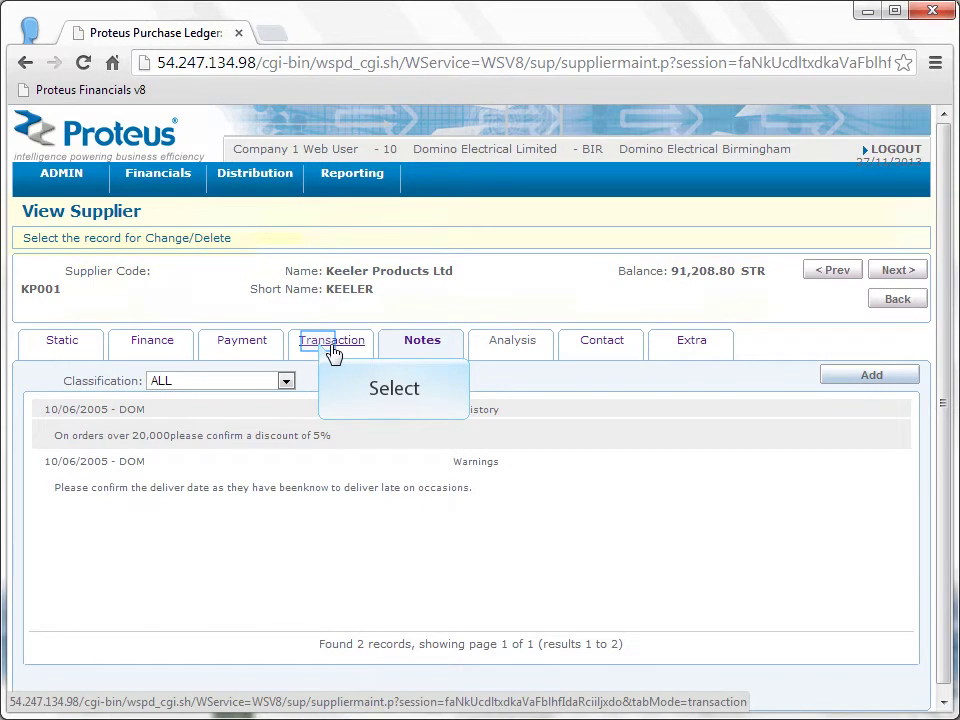
left_click(323, 345)
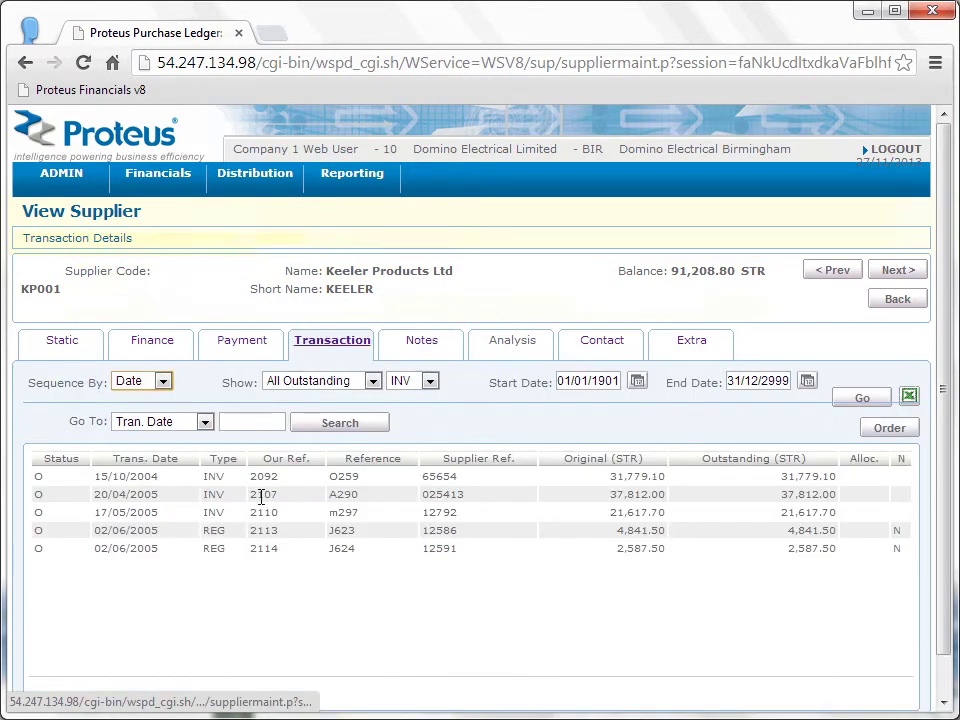
Step: Examine the sequence, show, transaction type and go-to options available for the supplier's transaction list
left_click(263, 494)
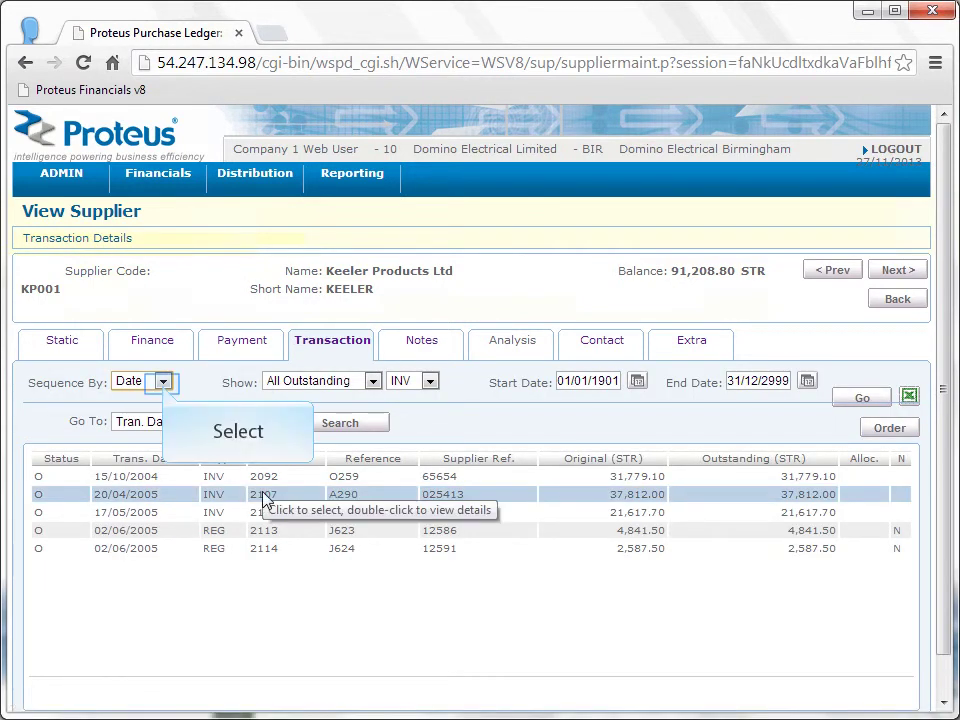
left_click(163, 385)
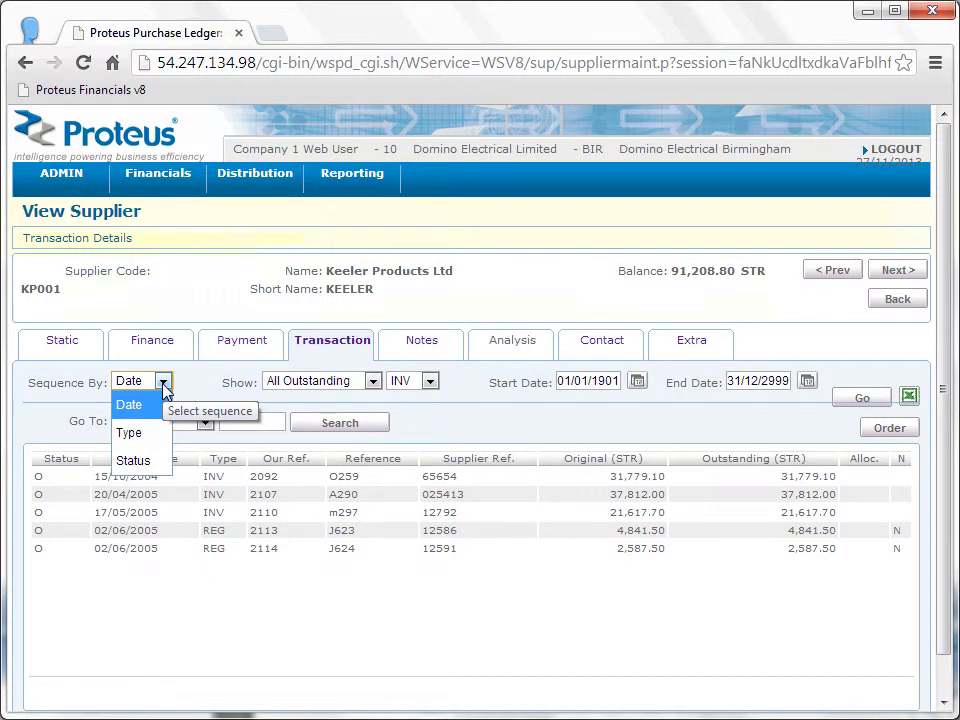
left_click(164, 387)
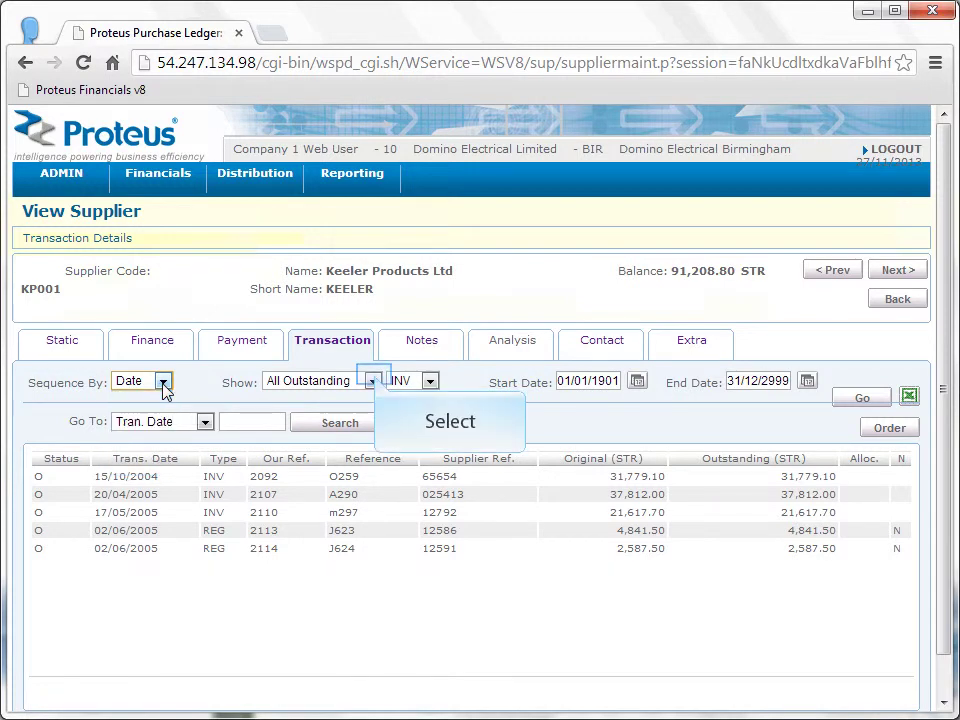
left_click(373, 381)
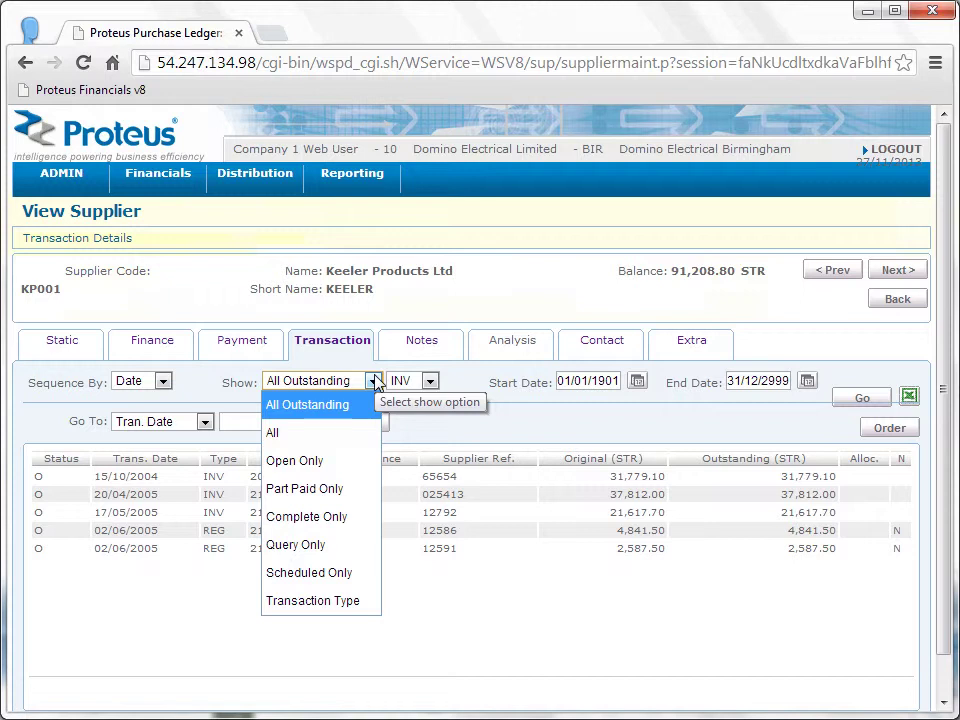
left_click(429, 381)
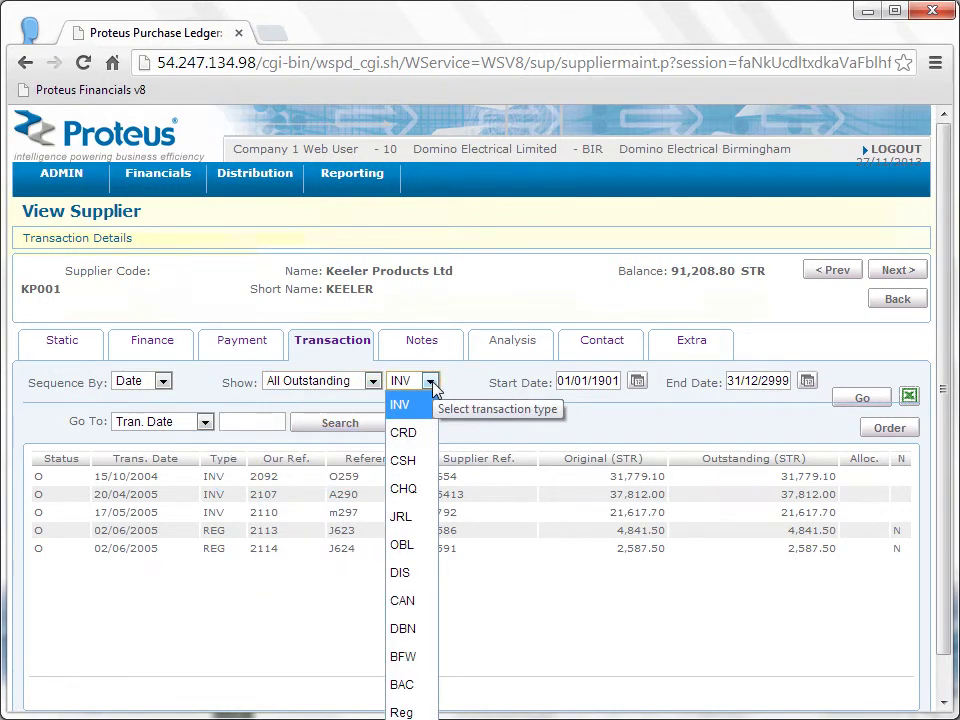
left_click(205, 422)
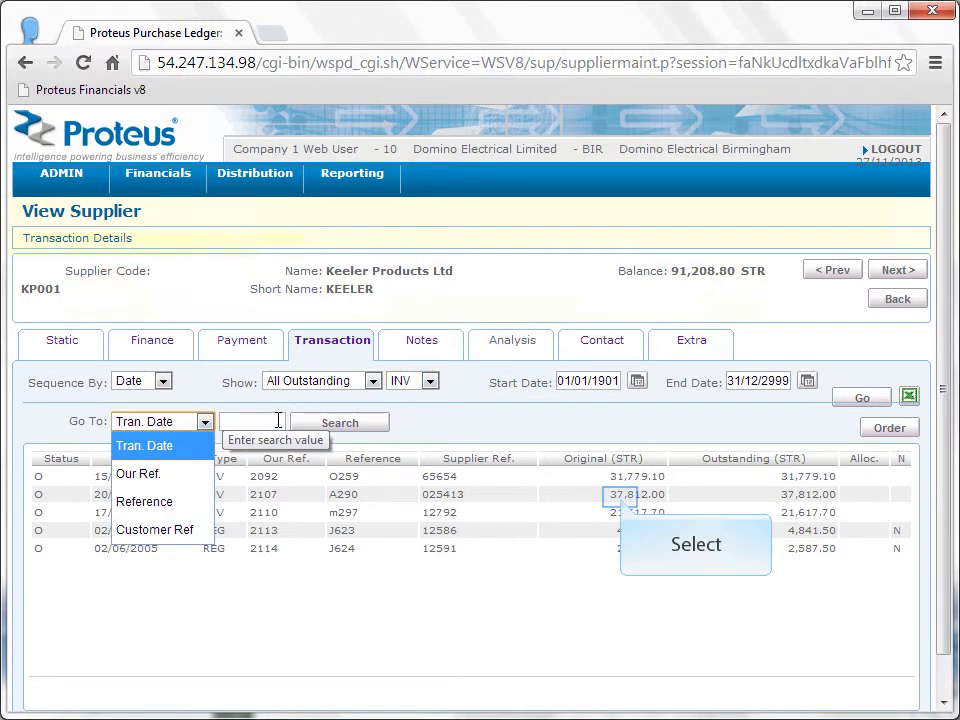
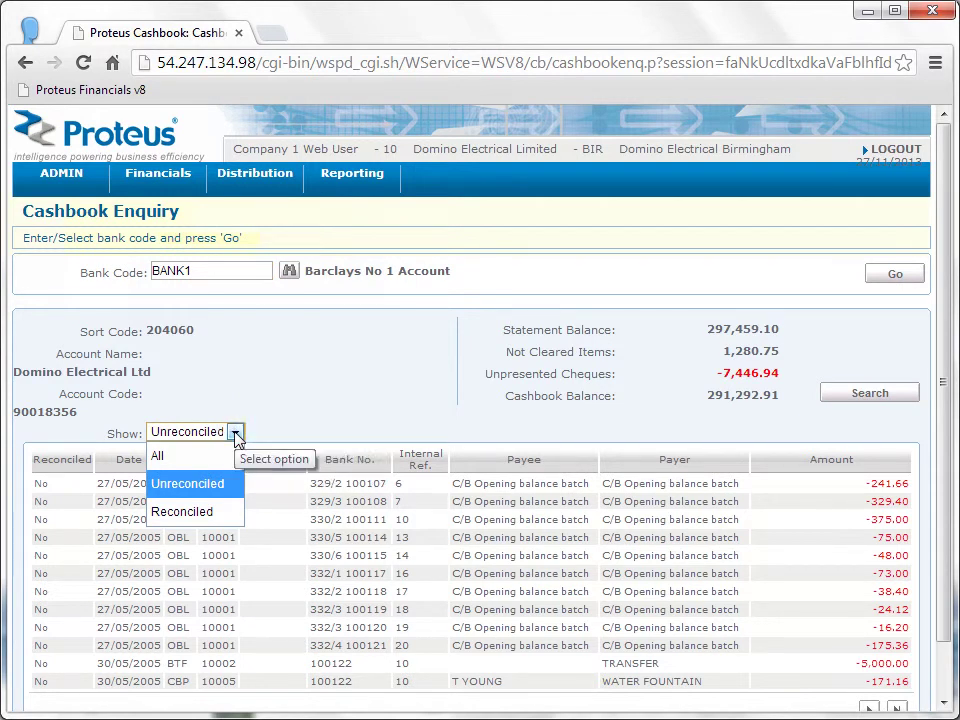
Step: View the show and search-by options of the BANK1 cashbook enquiry, and cancel the search
left_click(236, 435)
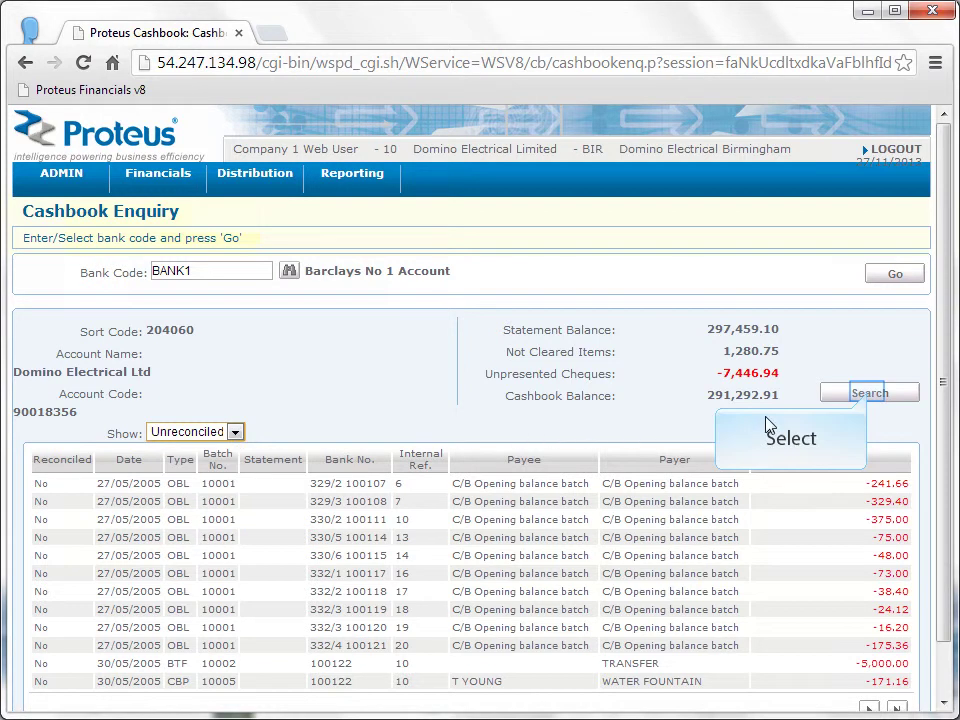
left_click(866, 394)
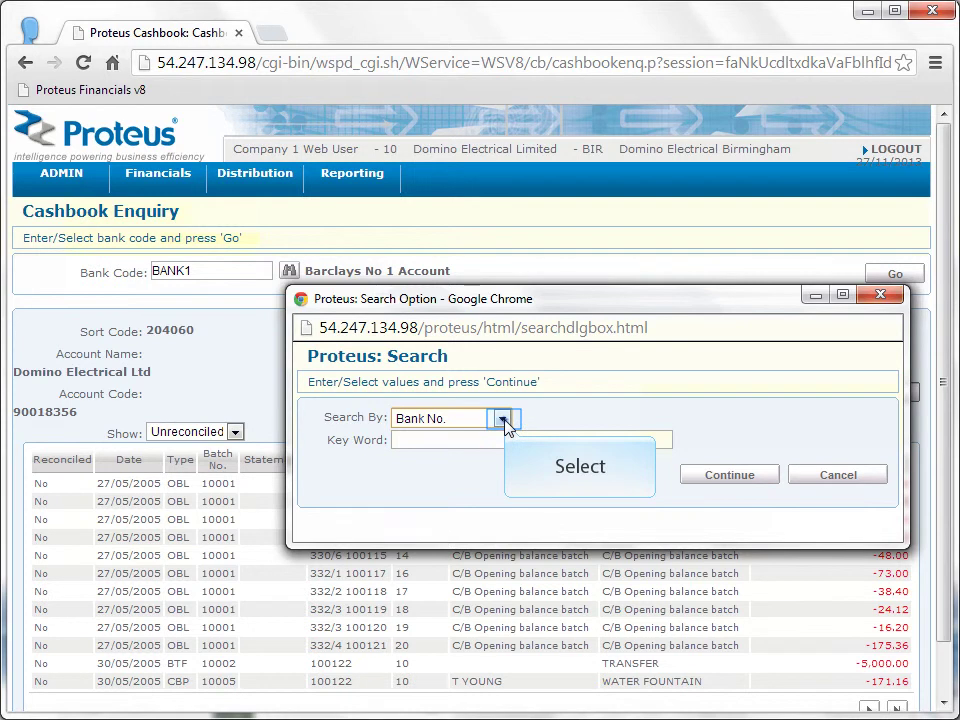
left_click(501, 419)
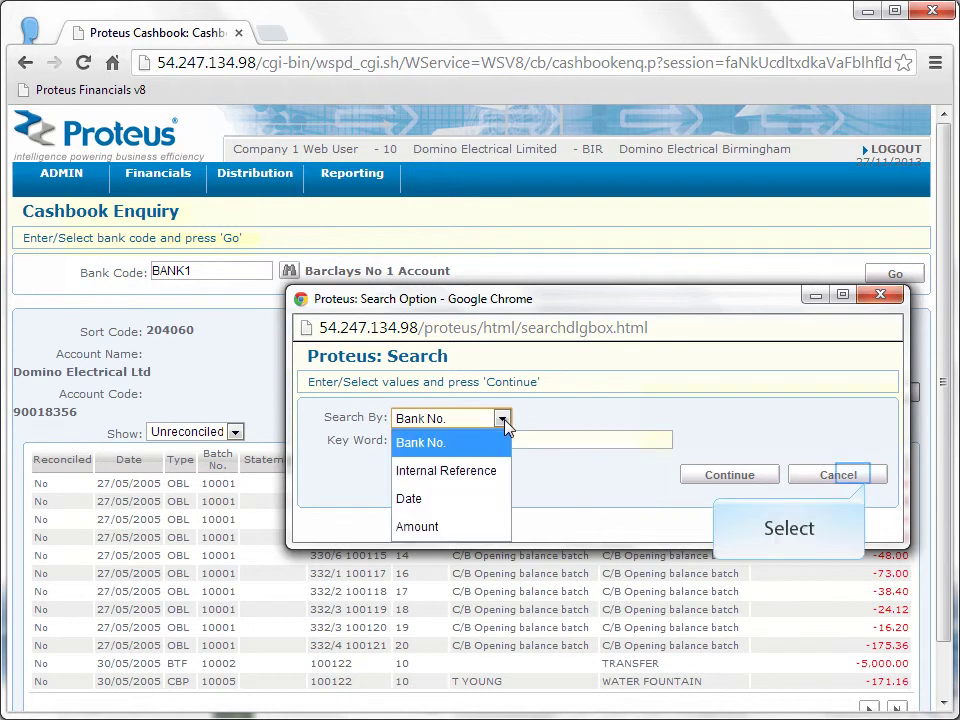
left_click(838, 476)
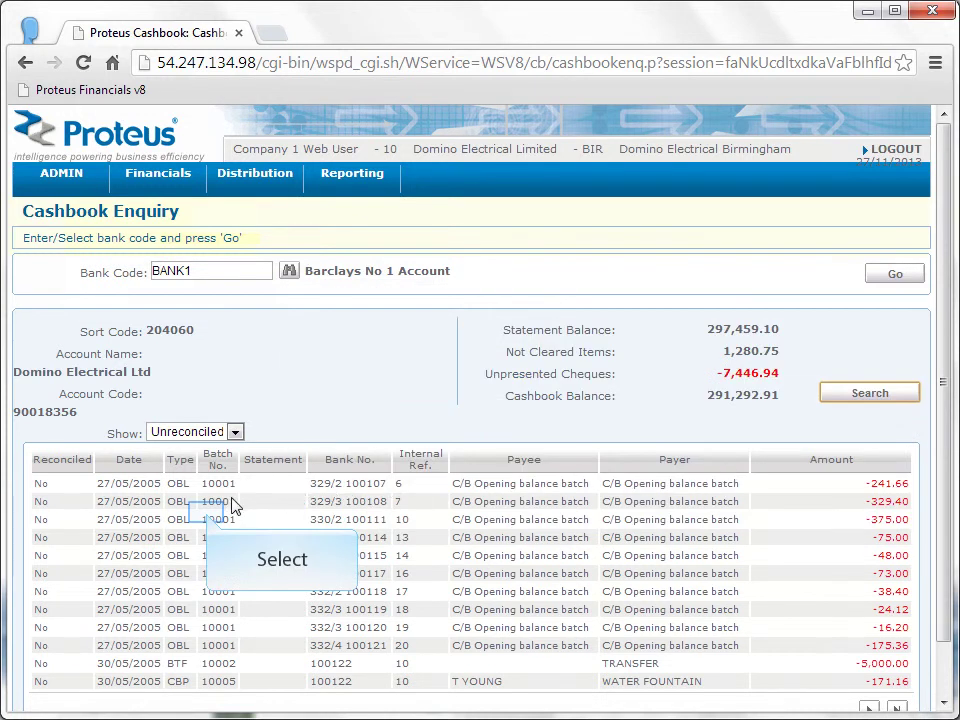
Step: Select the 27/05/2005 cashbook entry with internal reference 7 and run the BANK1 enquiry again
left_click(207, 516)
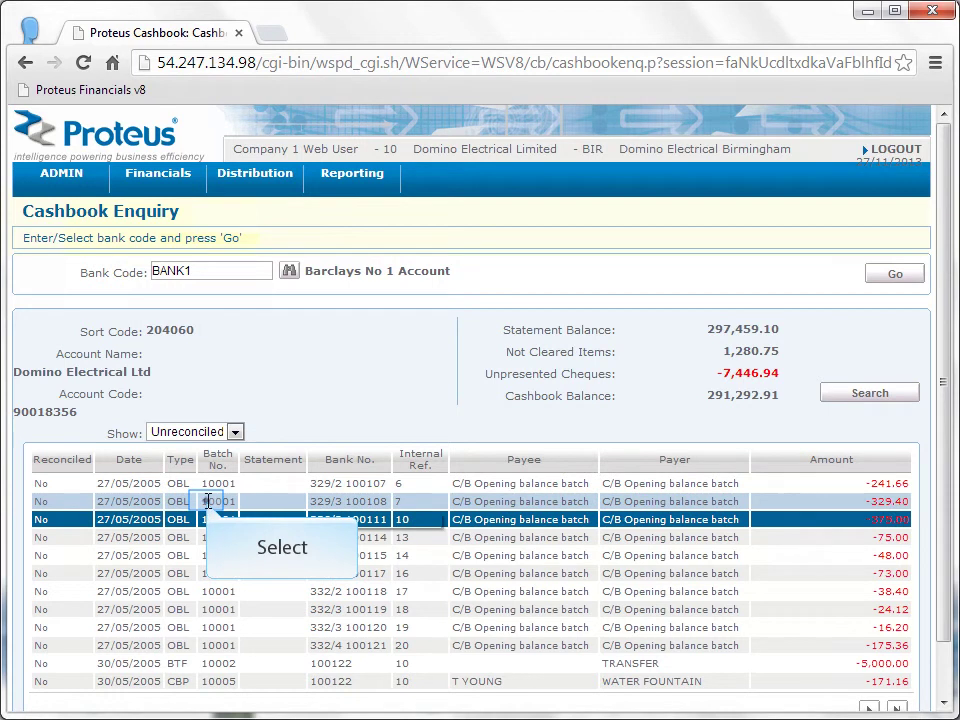
left_click(206, 500)
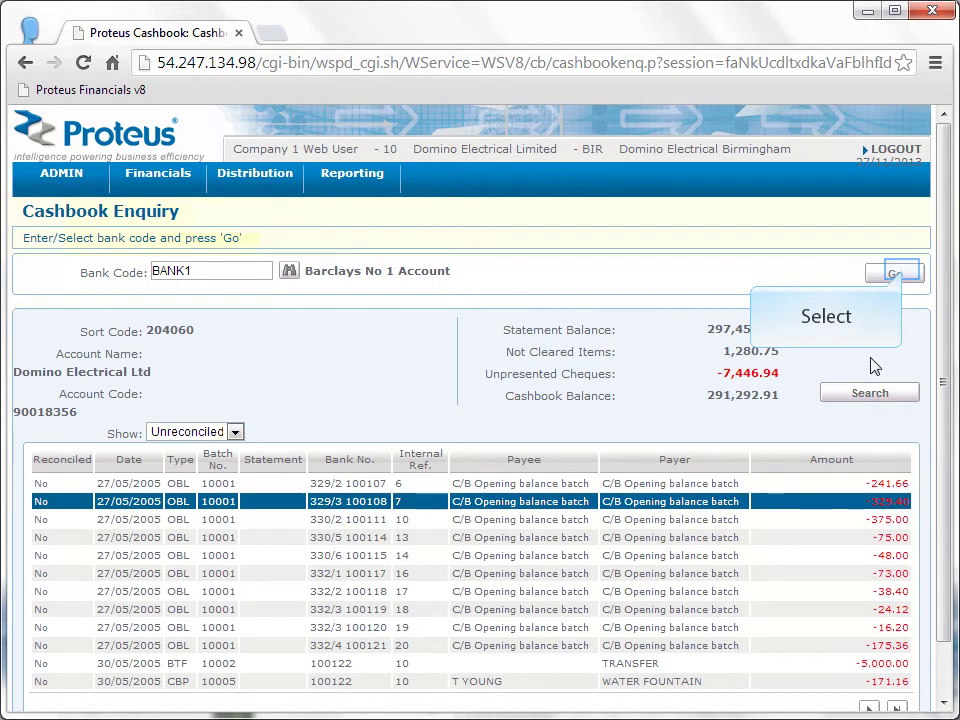
left_click(895, 274)
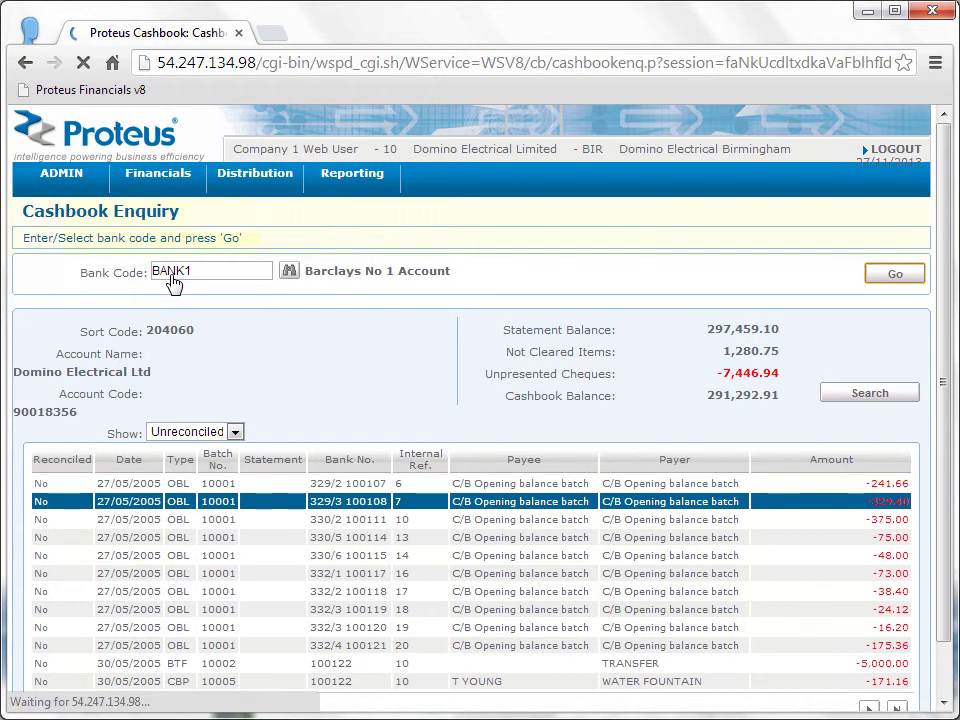
Step: Generate the Cashbook Transaction Listing for bank codes BANK1 to BANK4 and export the results to Excel
mouse_move(240, 280)
mouse_move(335, 337)
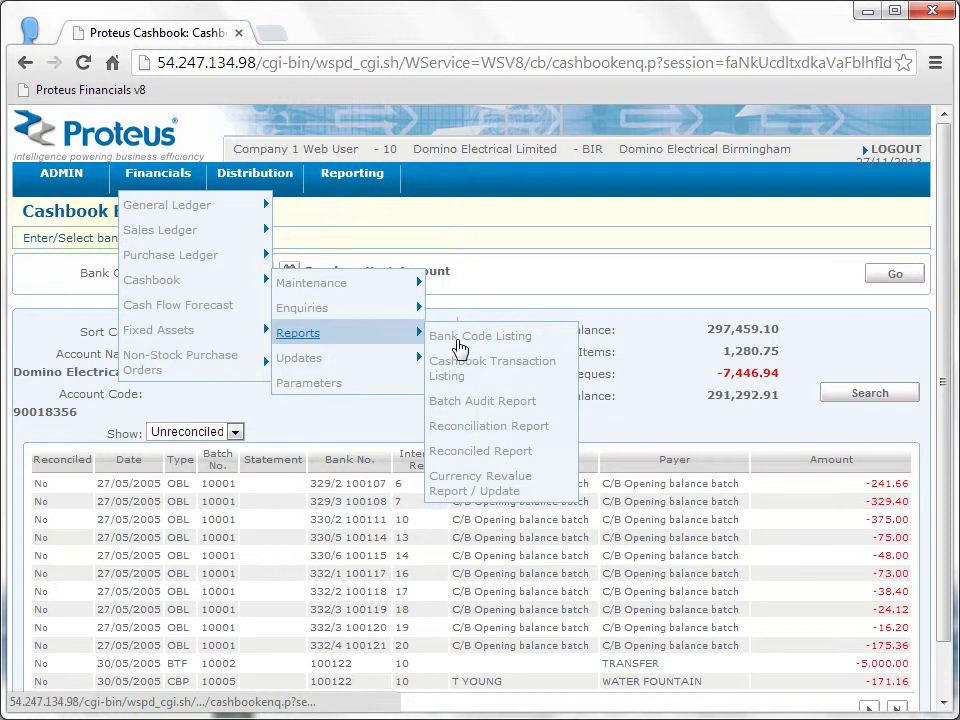
left_click(480, 368)
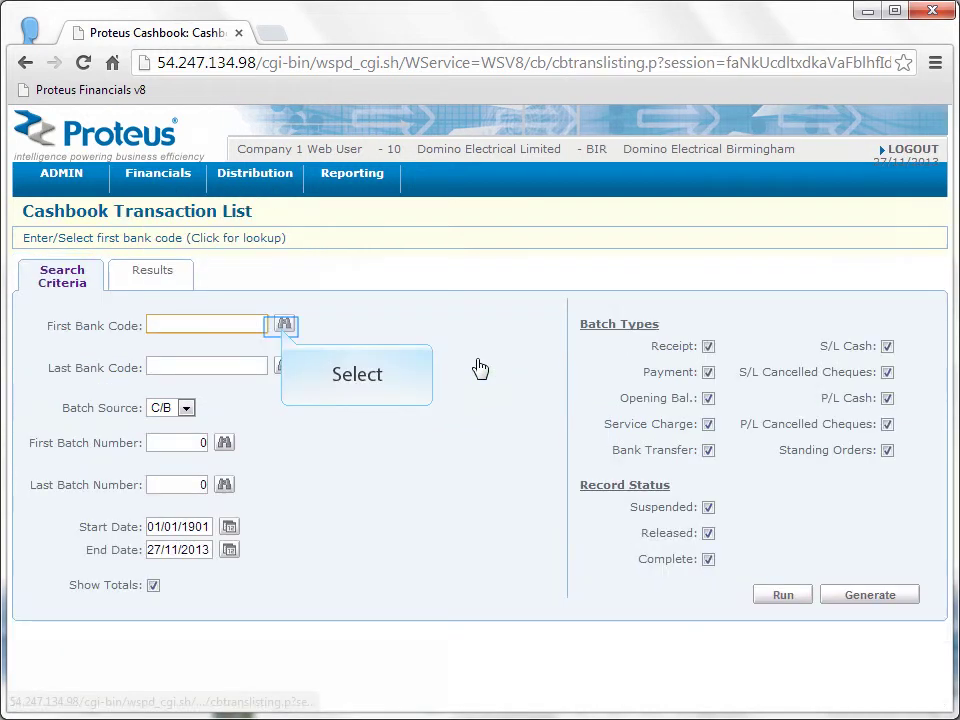
left_click(284, 328)
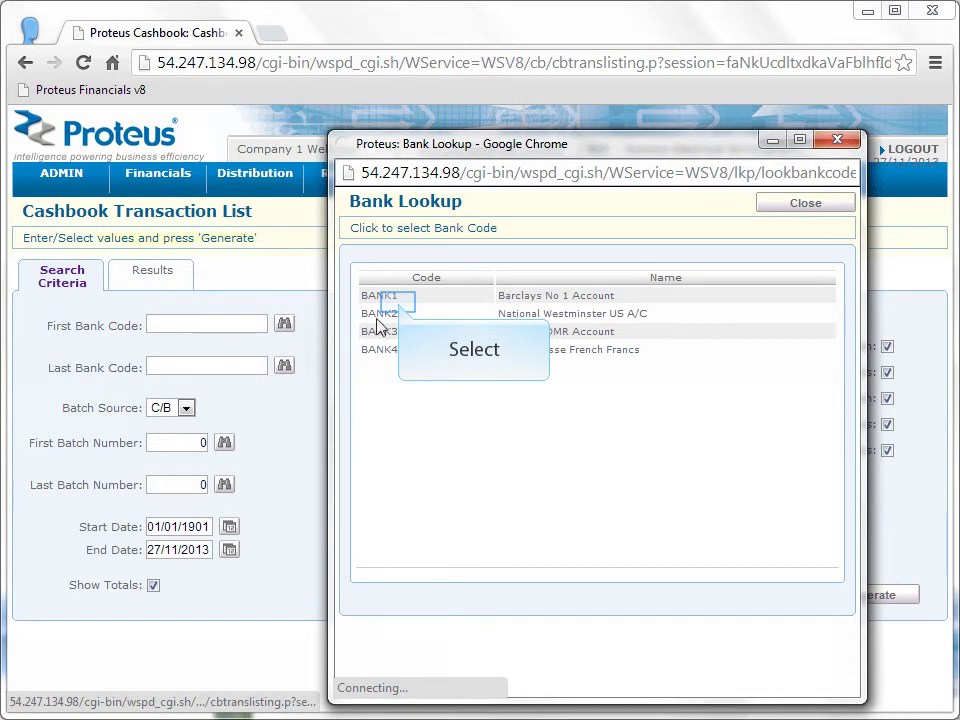
left_click(398, 298)
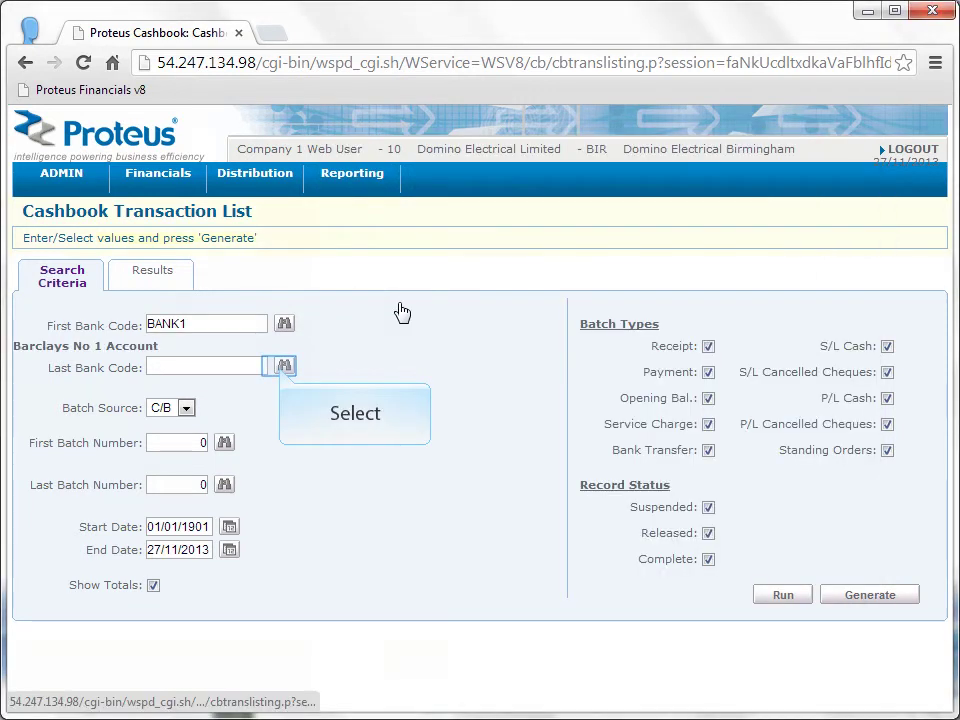
left_click(283, 368)
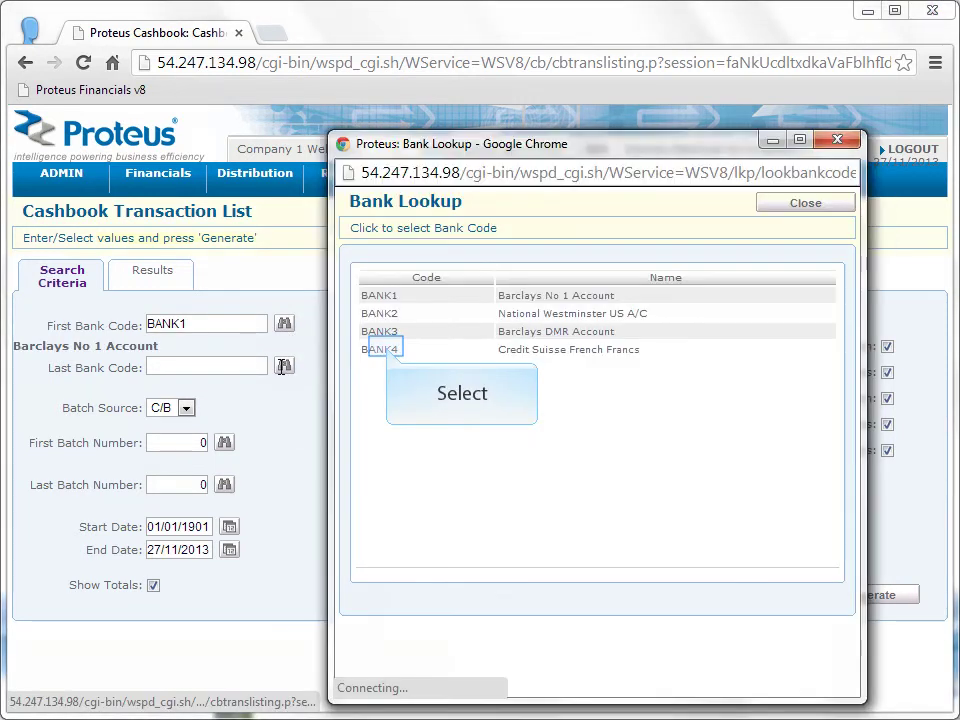
left_click(379, 348)
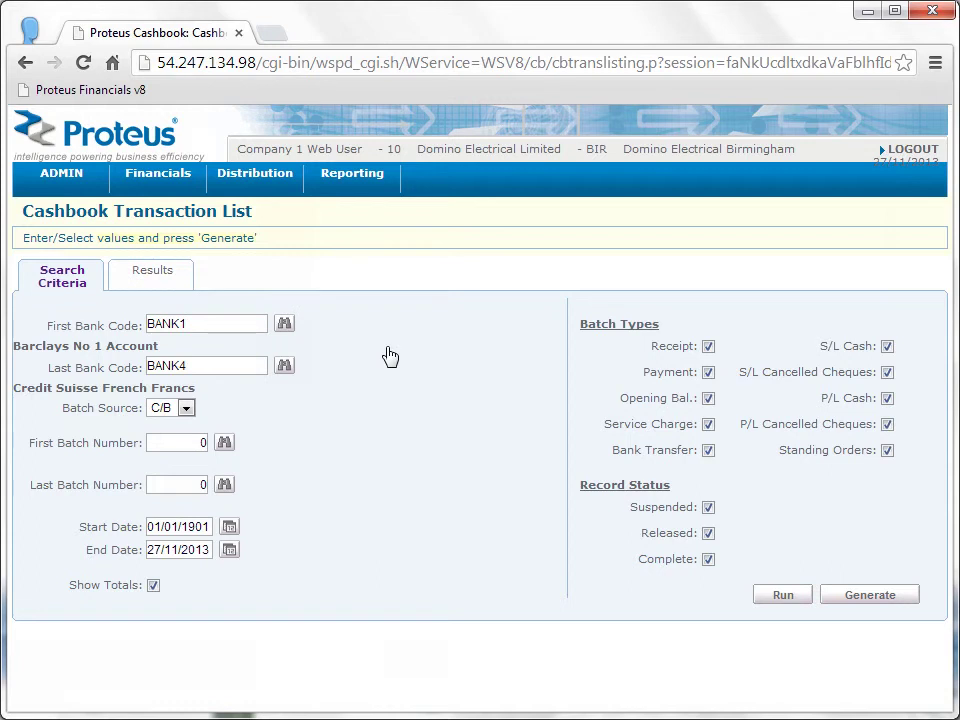
left_click(146, 278)
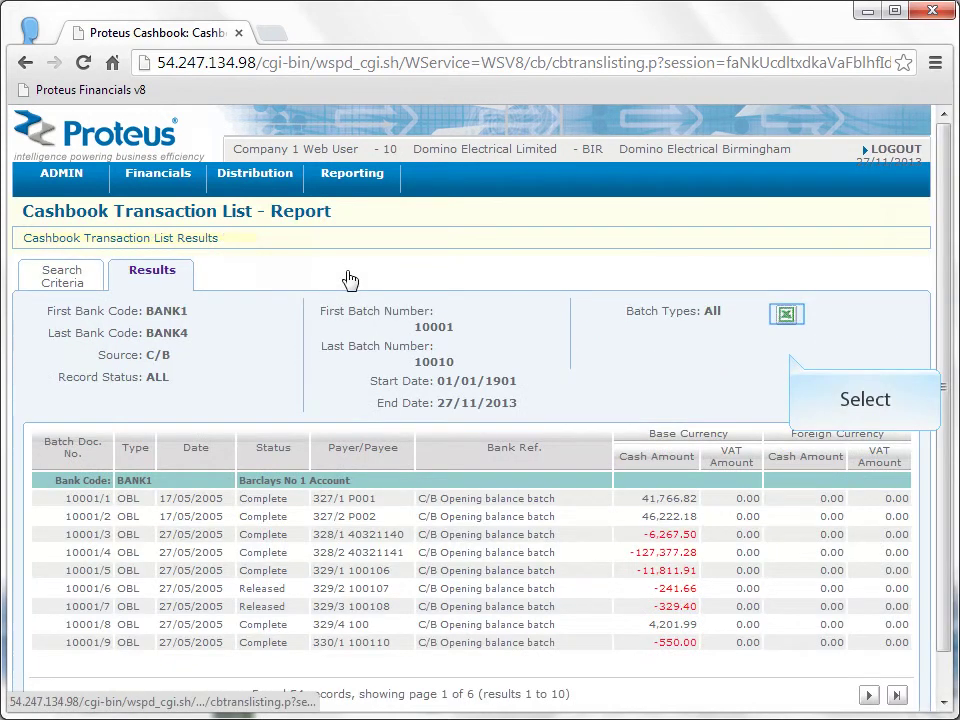
left_click(786, 316)
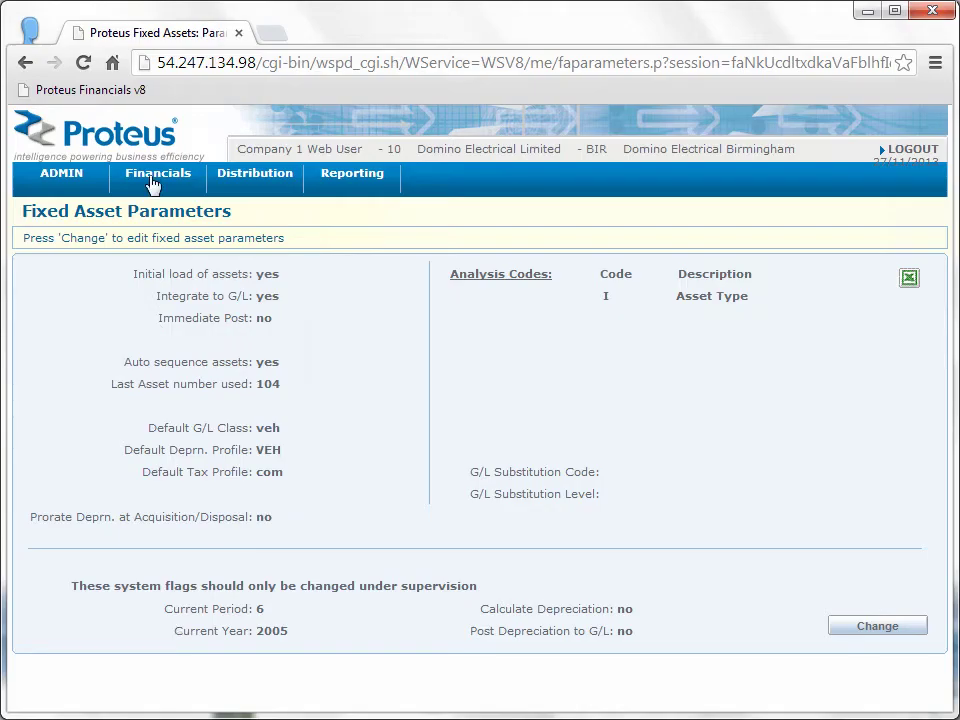
Step: Run a Fixed Asset Enquiry by asset code for assets 102 to 104, checking the code lookup and the selection options
left_click(152, 180)
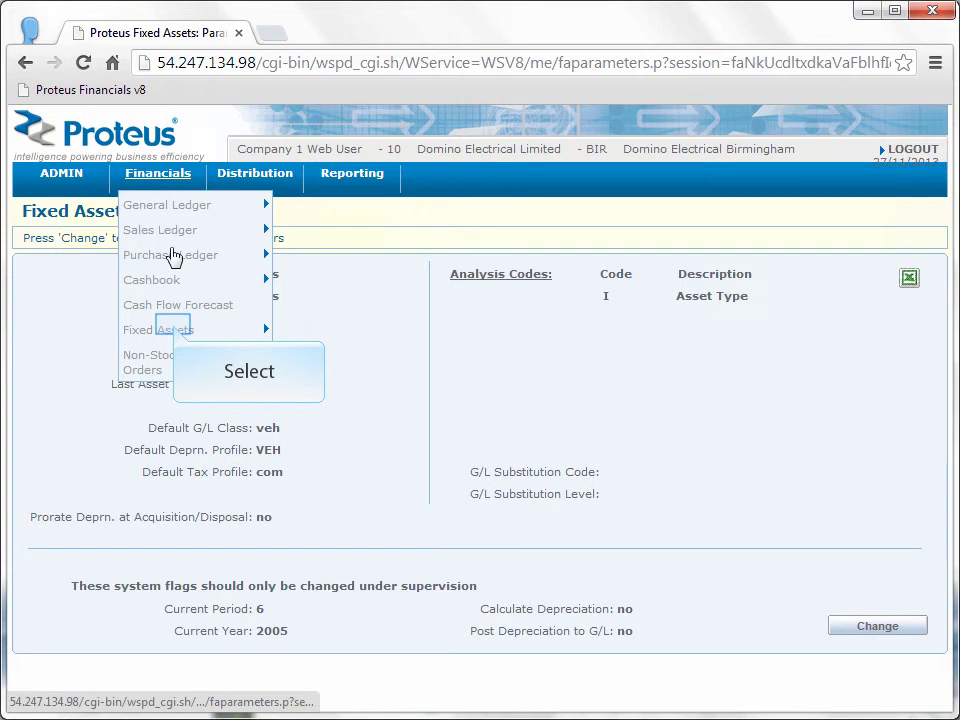
mouse_move(176, 333)
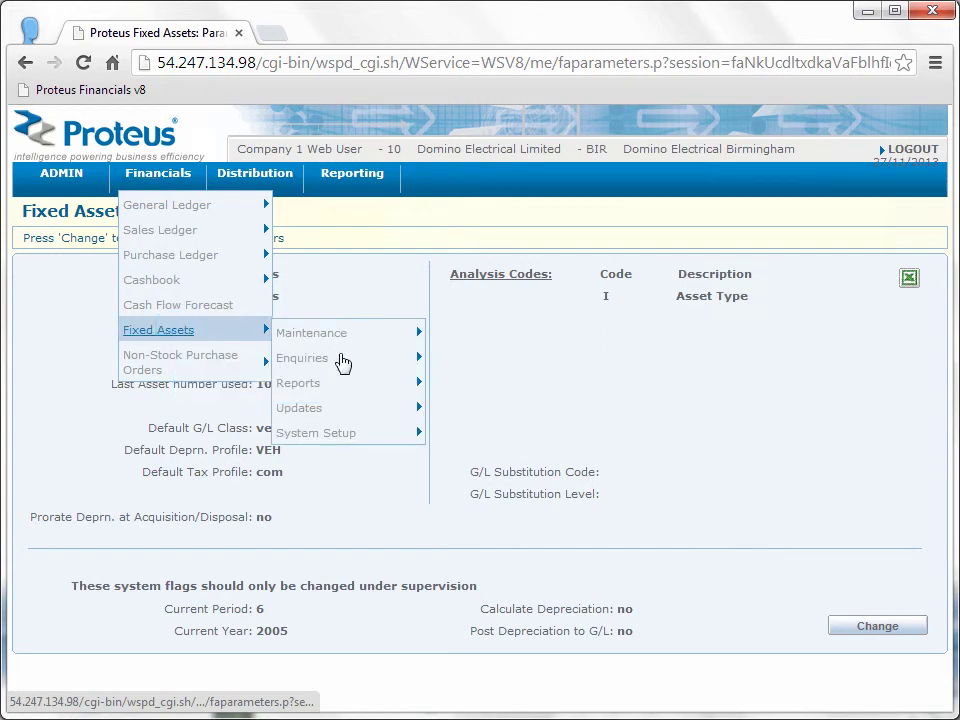
mouse_move(341, 362)
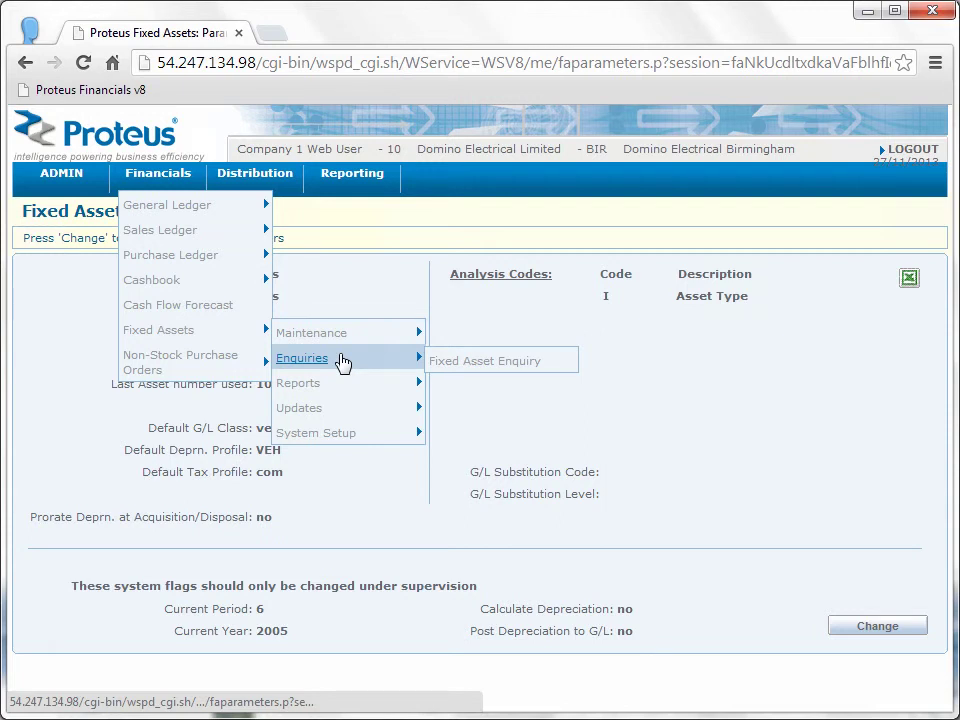
left_click(470, 362)
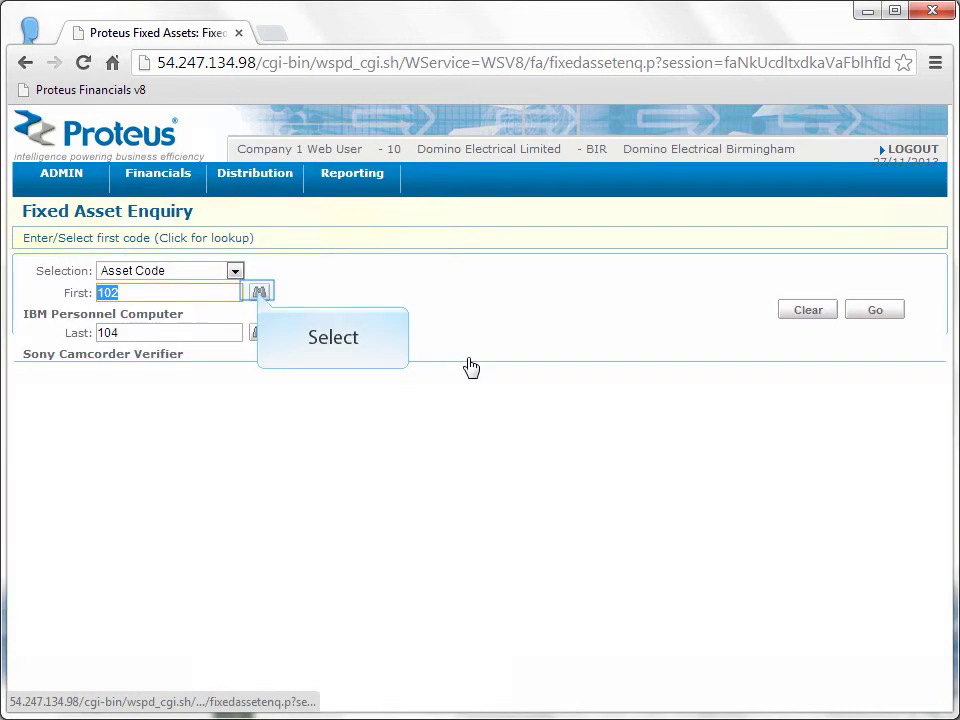
left_click(259, 292)
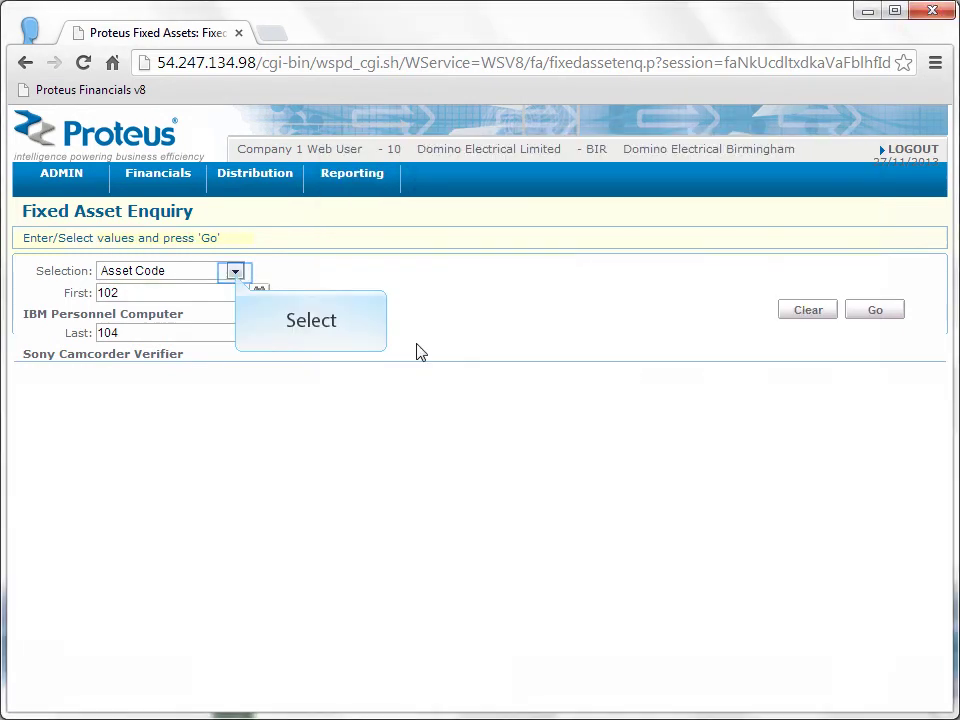
left_click(236, 274)
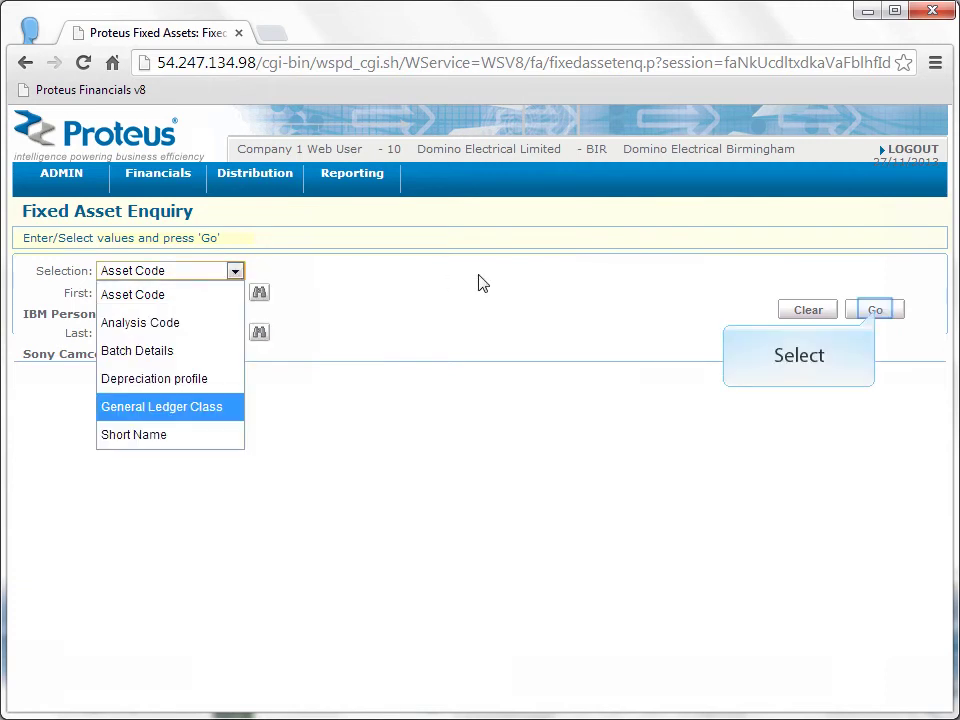
left_click(876, 315)
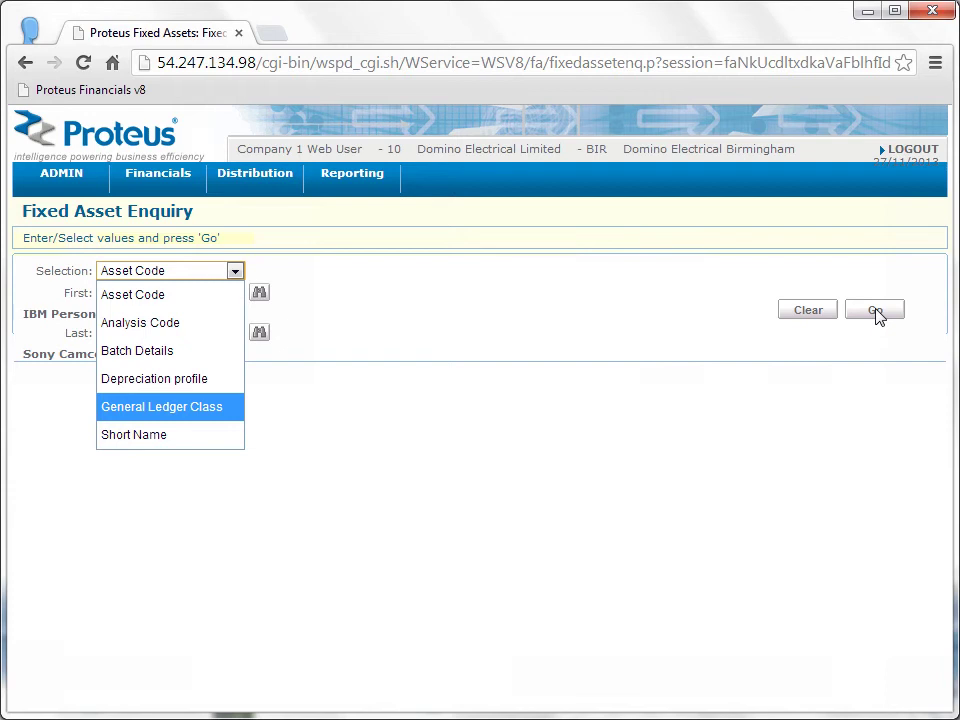
left_click(874, 312)
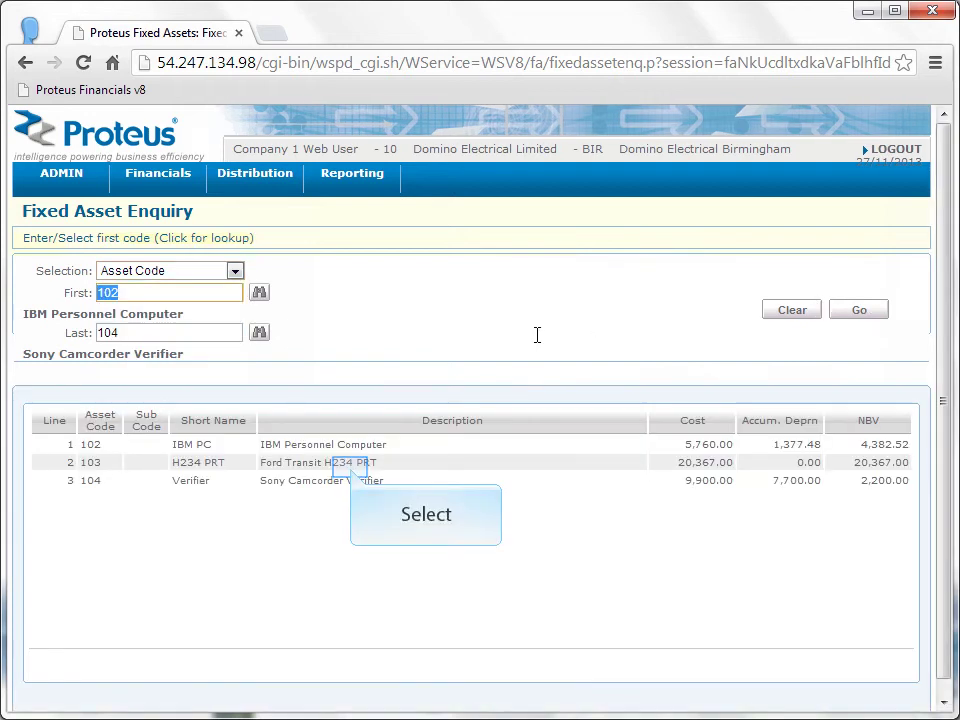
Step: Review the Ford Transit asset 103, including its analysis, miscellaneous, forecast, history, purchase and sale details
left_click(353, 466)
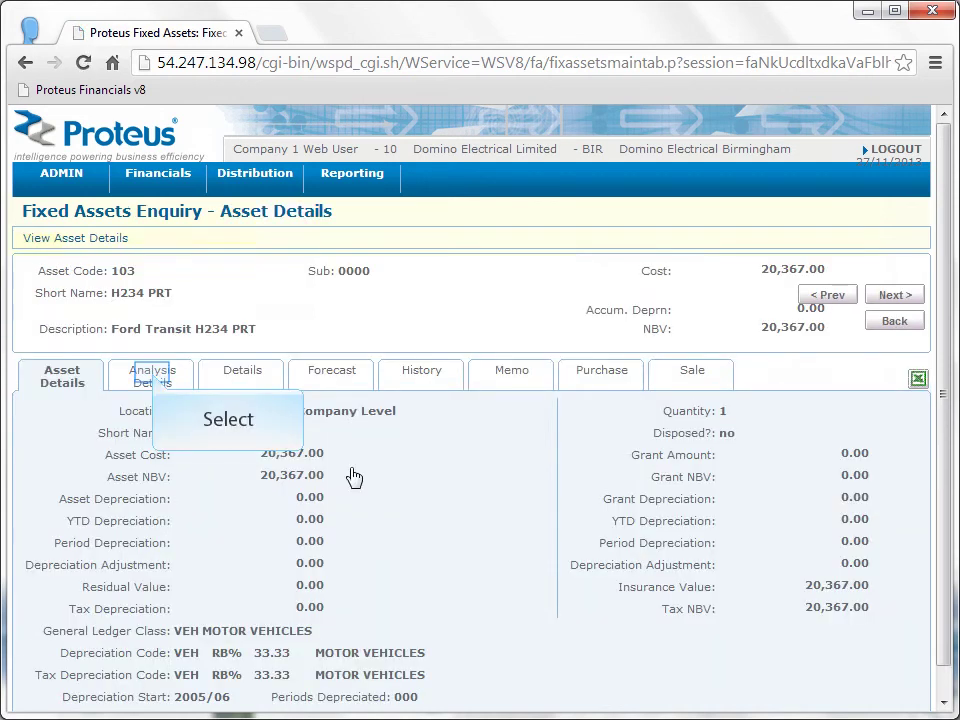
left_click(155, 380)
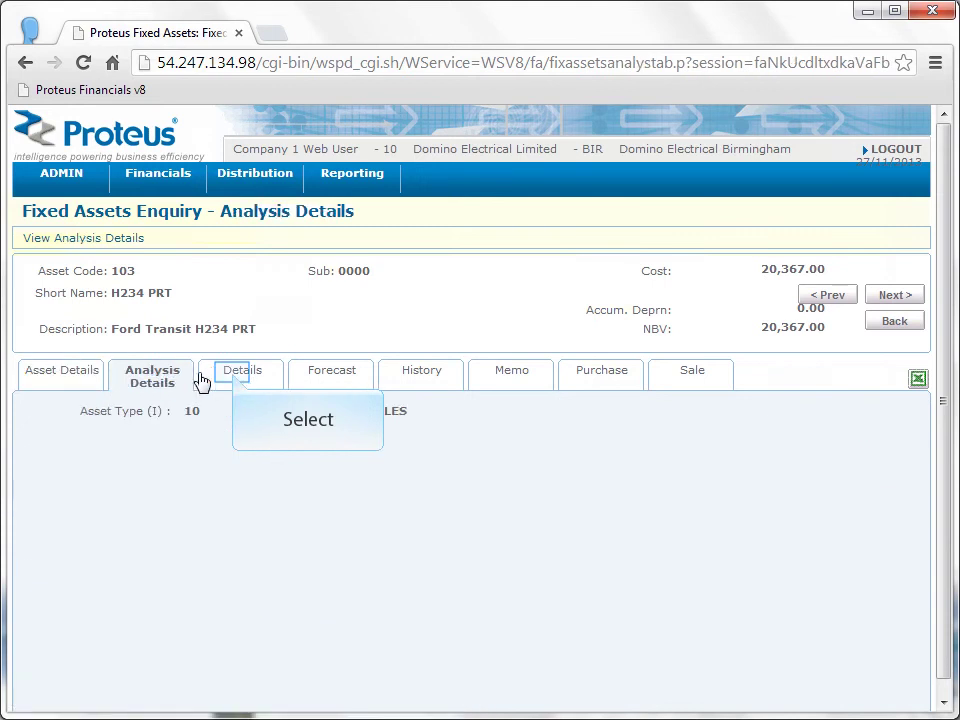
left_click(237, 378)
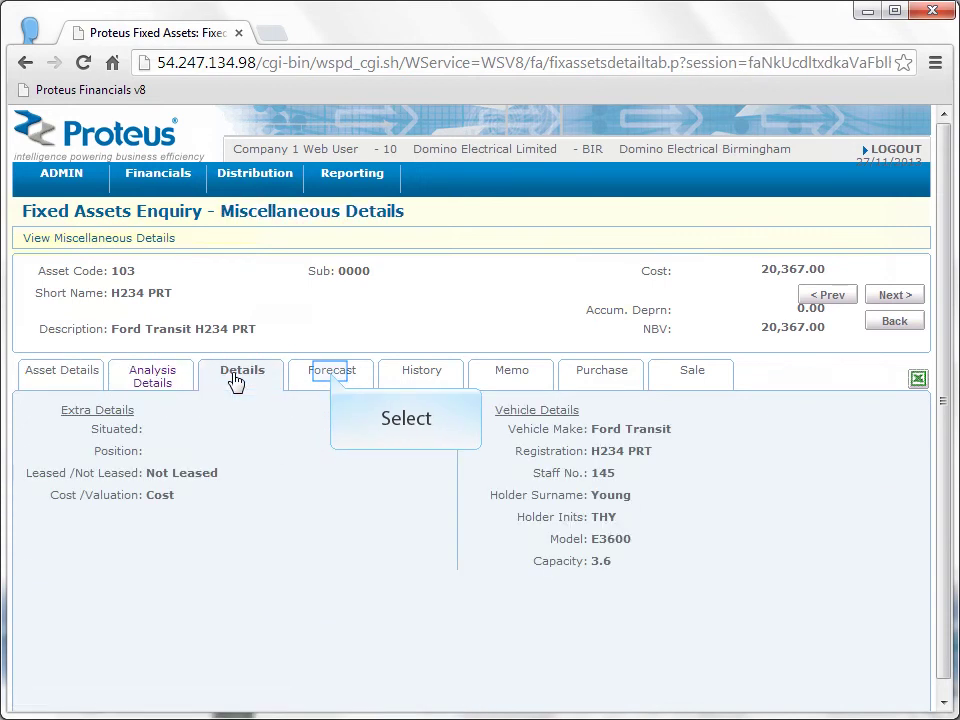
left_click(333, 378)
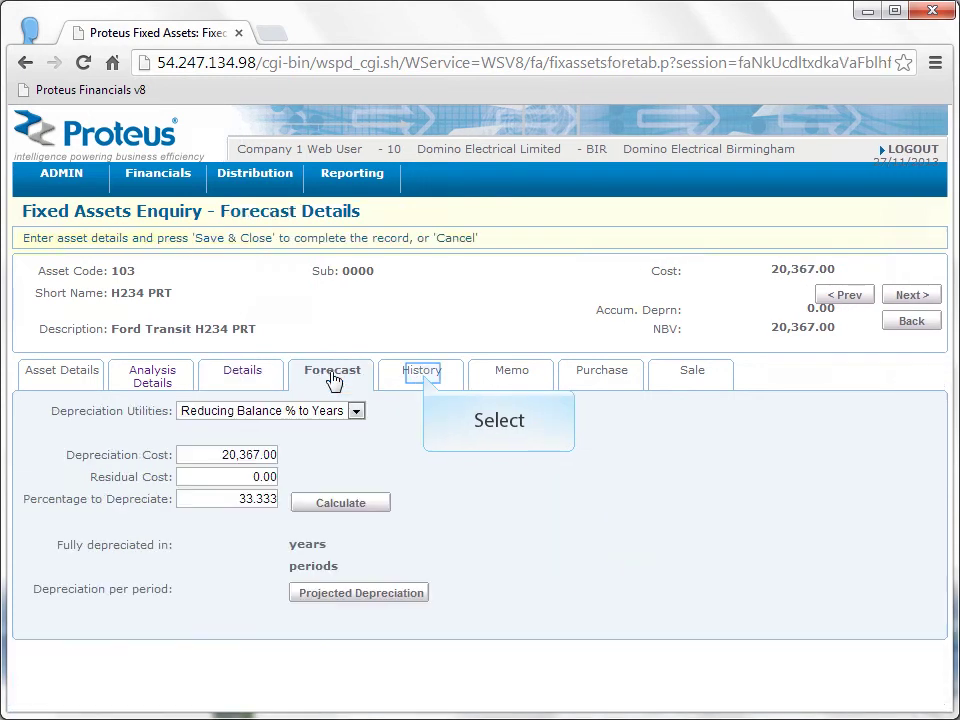
left_click(425, 380)
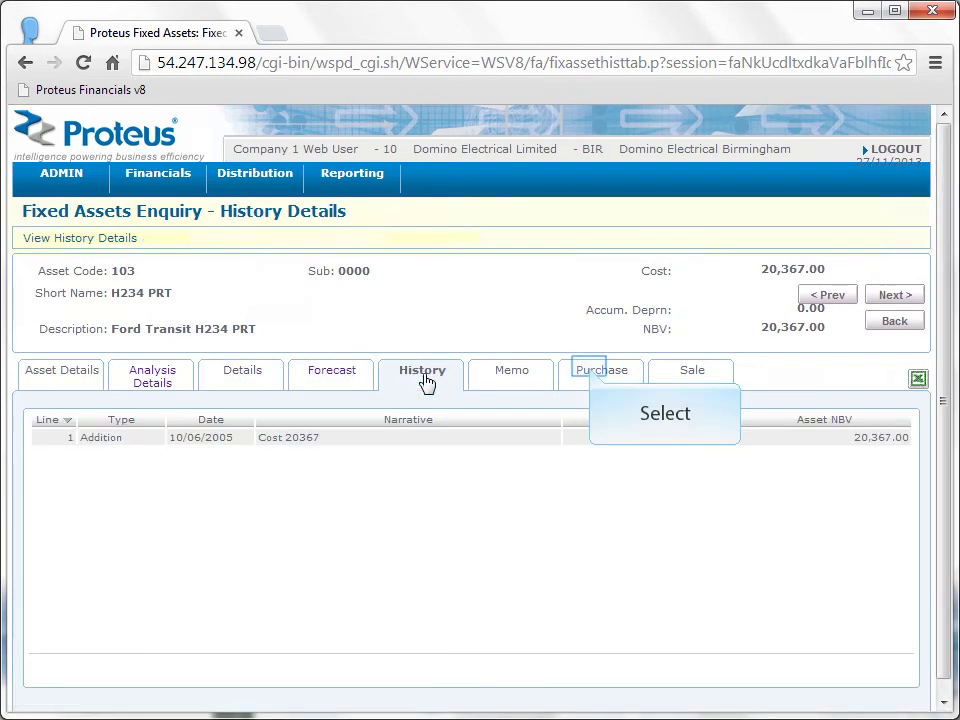
left_click(593, 374)
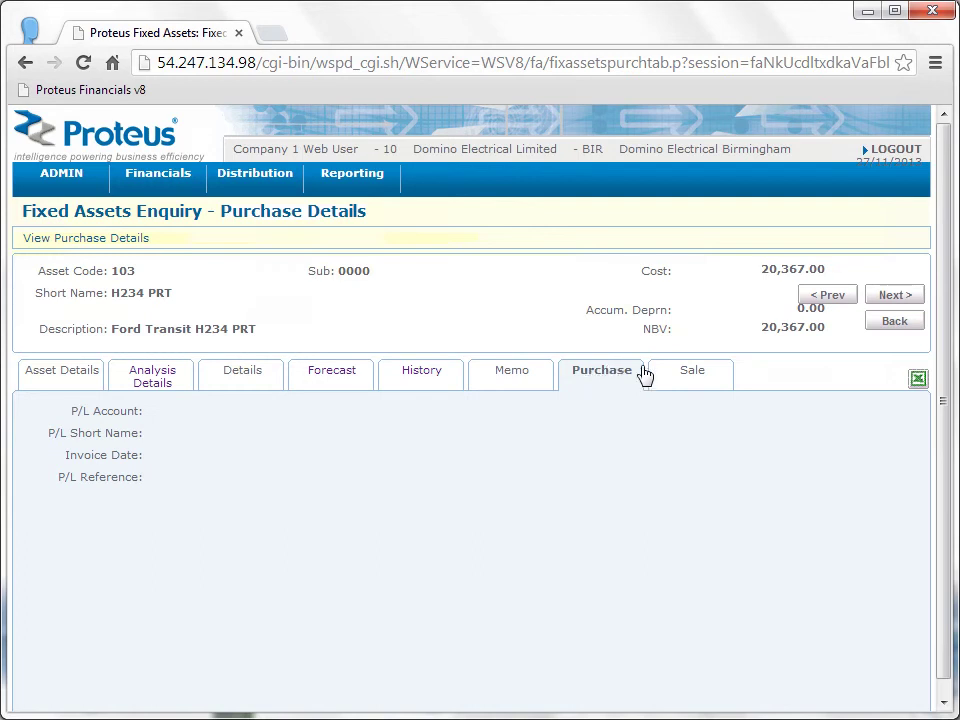
left_click(693, 372)
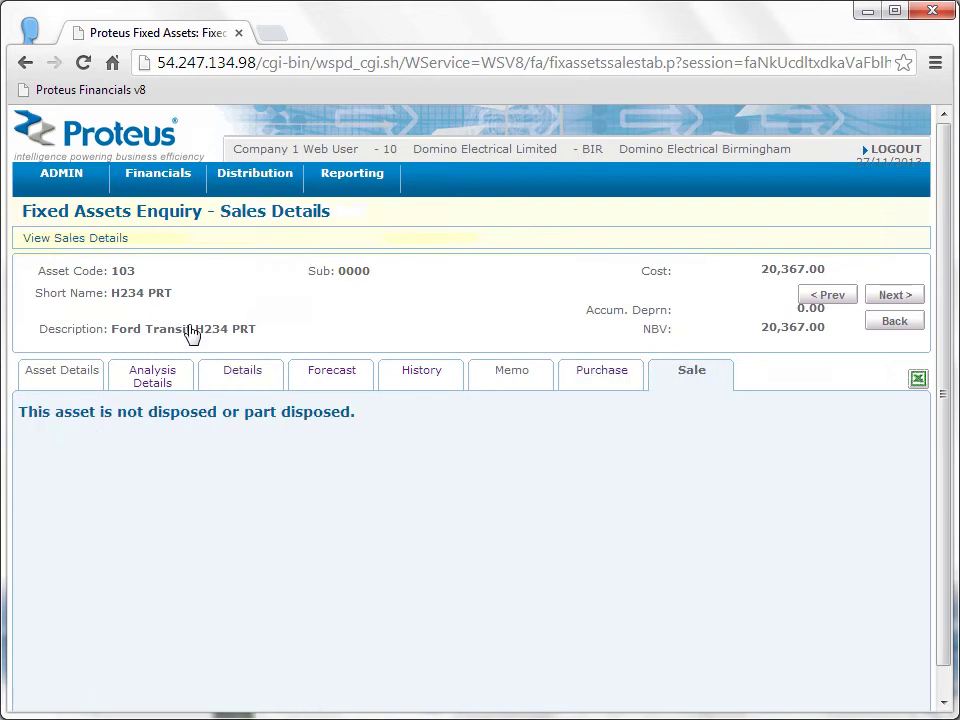
Step: Generate the Depreciation Forecast Report by year to 2008 for assets 102 to 104 and go to the last page of results
mouse_move(158, 173)
mouse_move(193, 332)
mouse_move(332, 386)
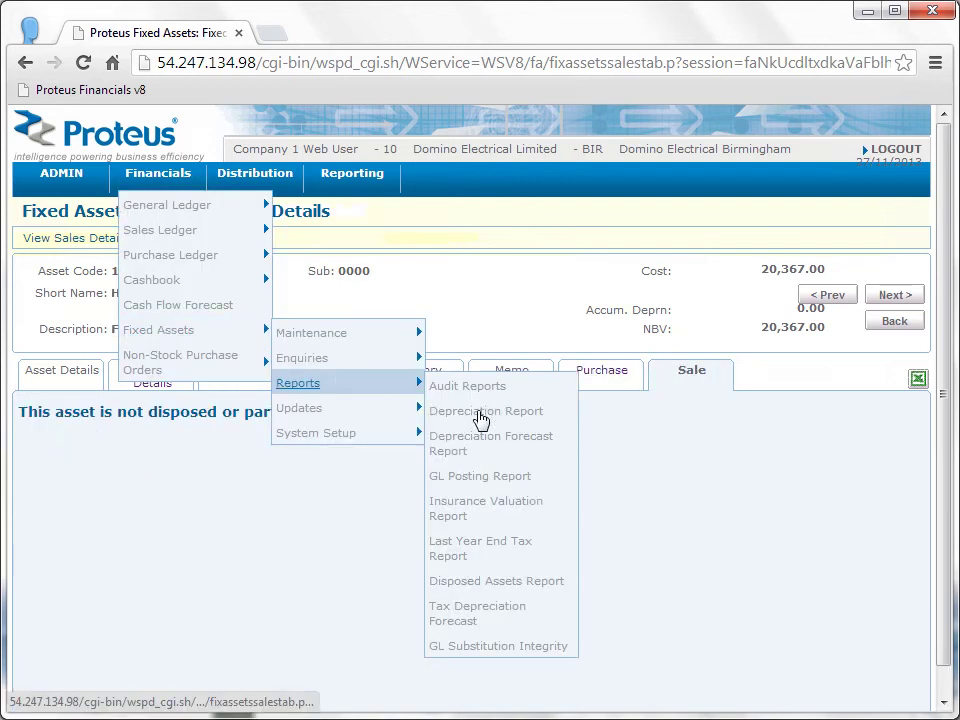
left_click(481, 418)
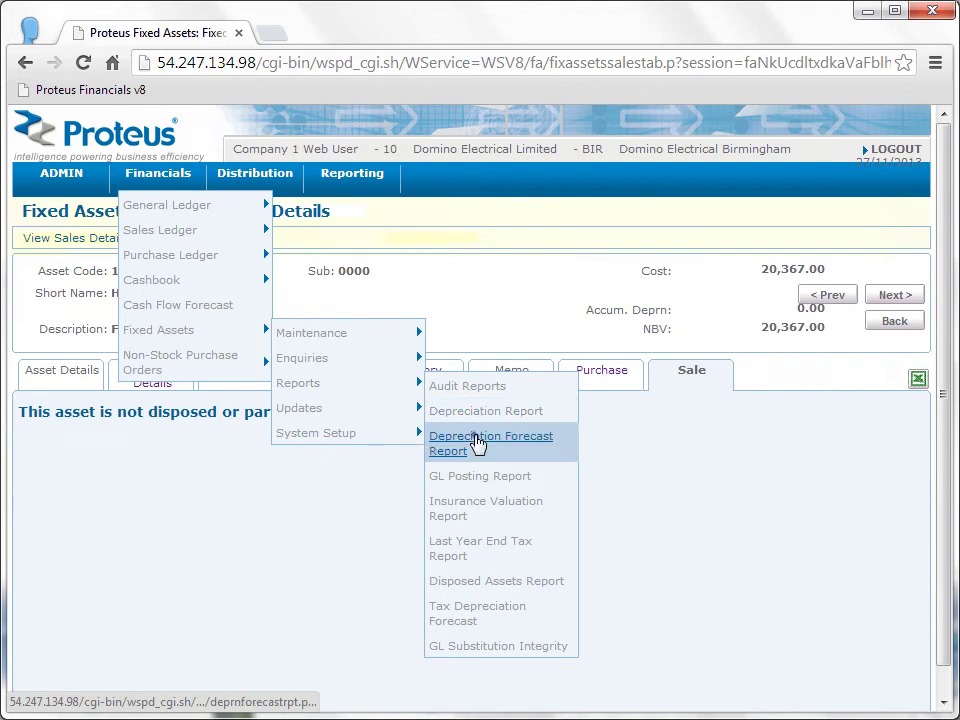
left_click(476, 443)
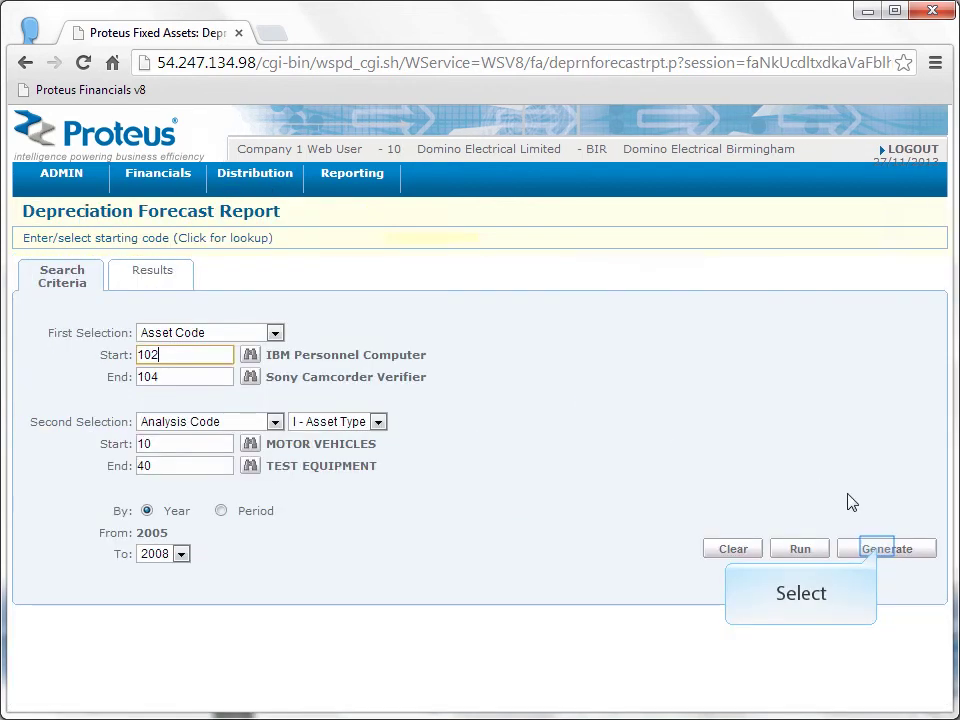
left_click(882, 550)
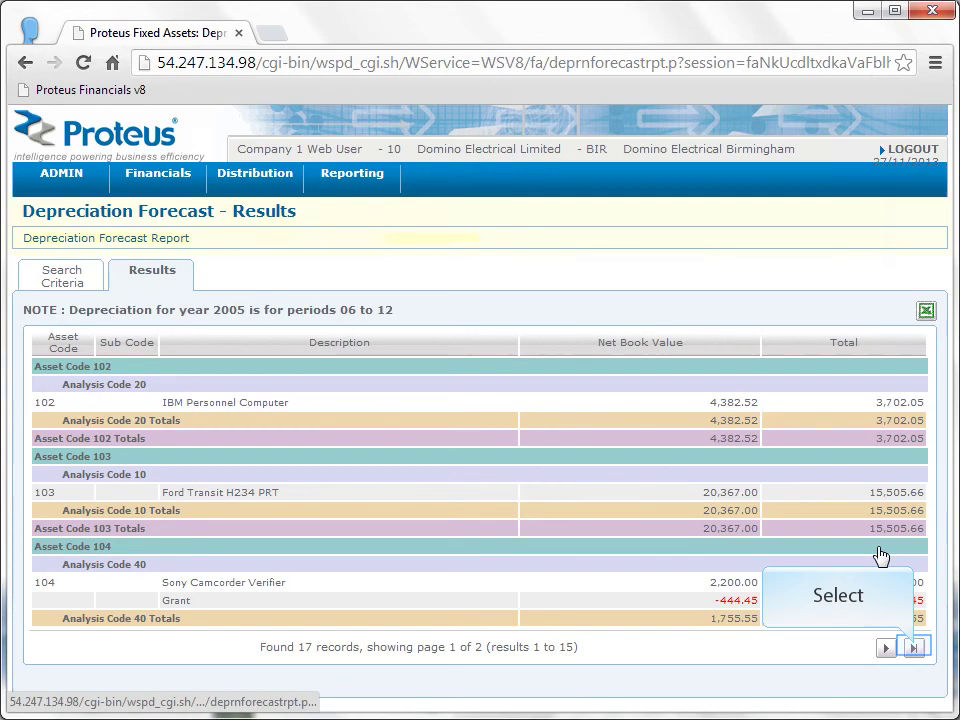
left_click(915, 652)
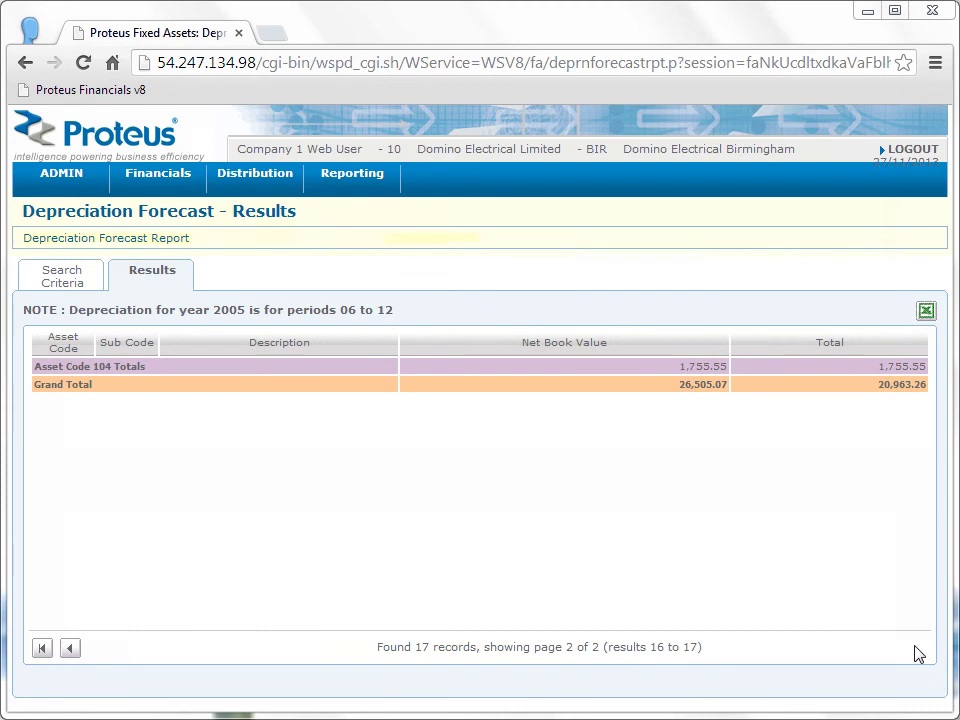